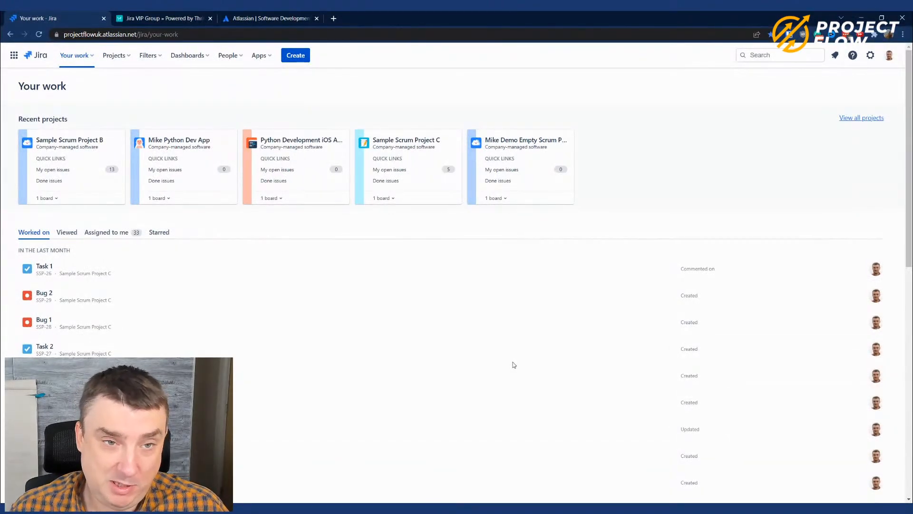
- View the page for trying Atlassian products on the Atlassian website, and return to the Jira work overview
click(261, 20)
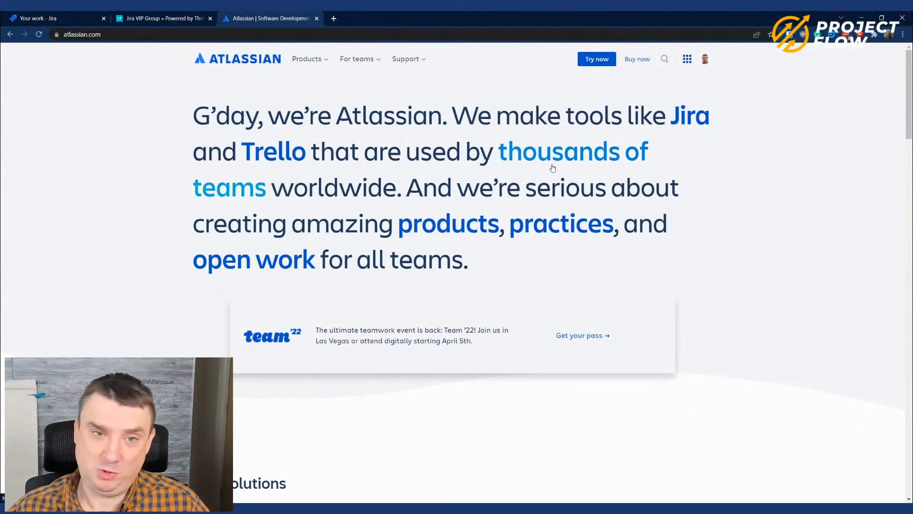
click(586, 64)
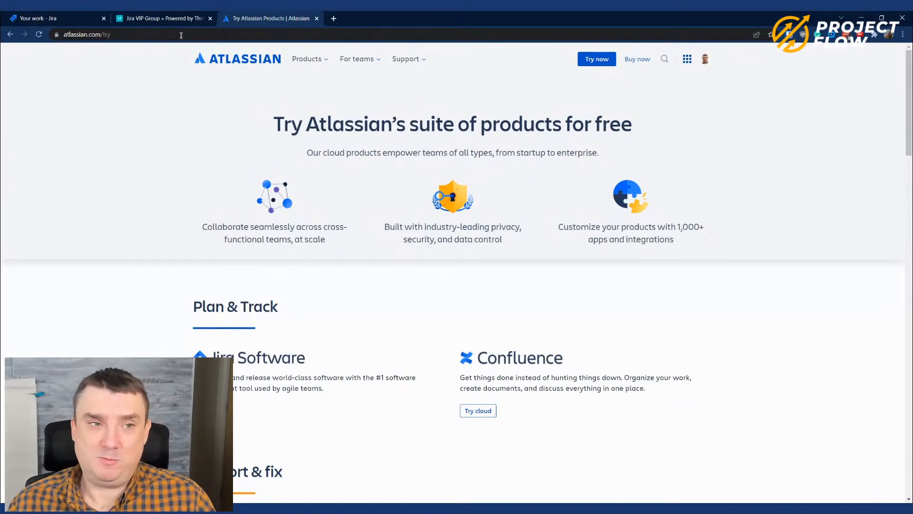
click(57, 19)
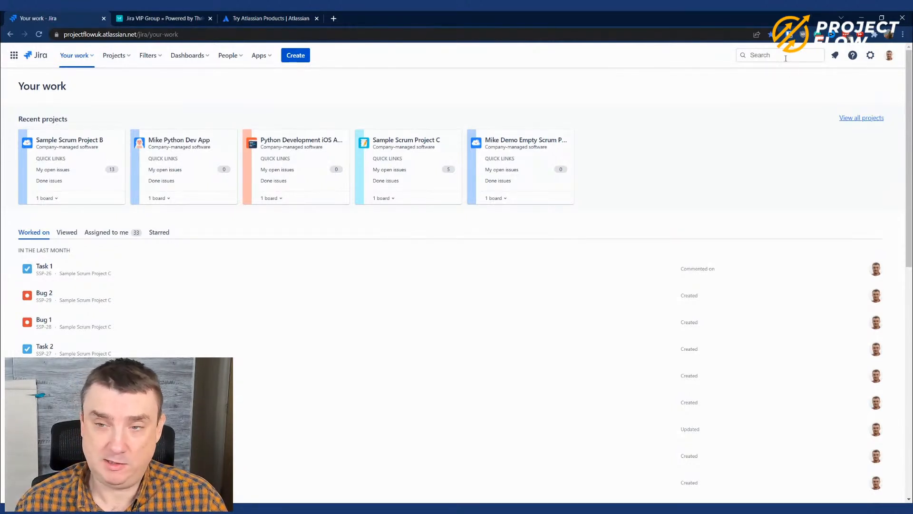
- Search for "demo" across the site and compare the Jira results with the Confluence results
click(765, 56)
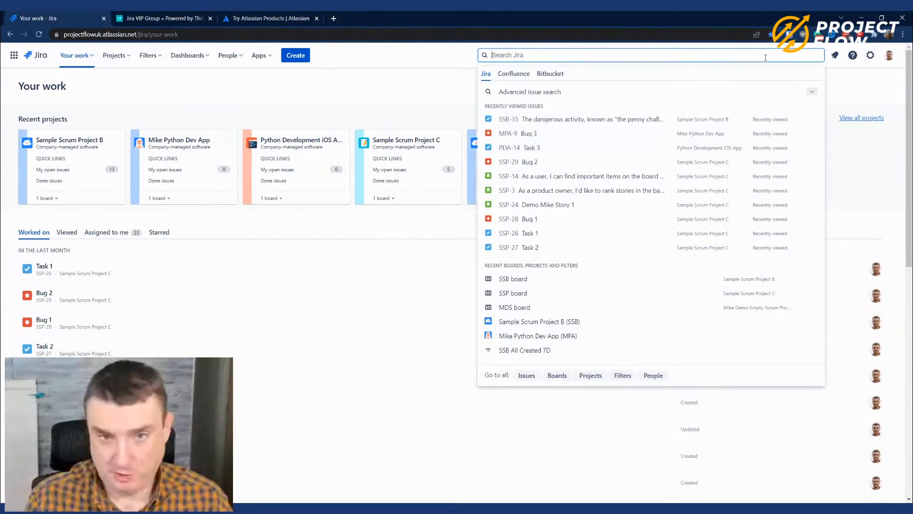
text(demo)
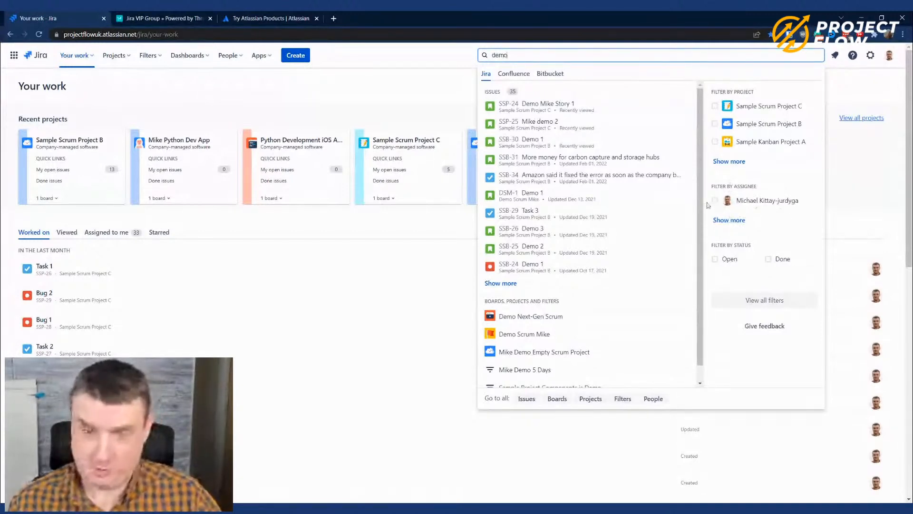
click(518, 75)
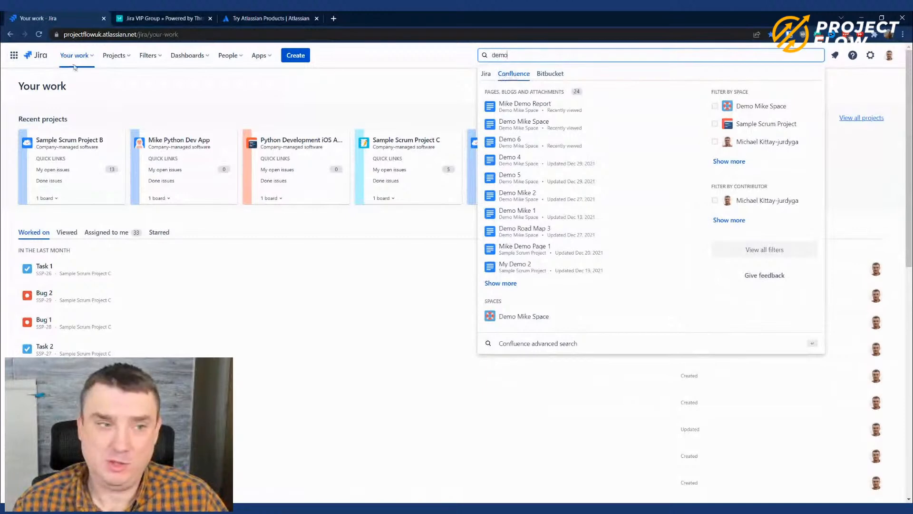
click(489, 75)
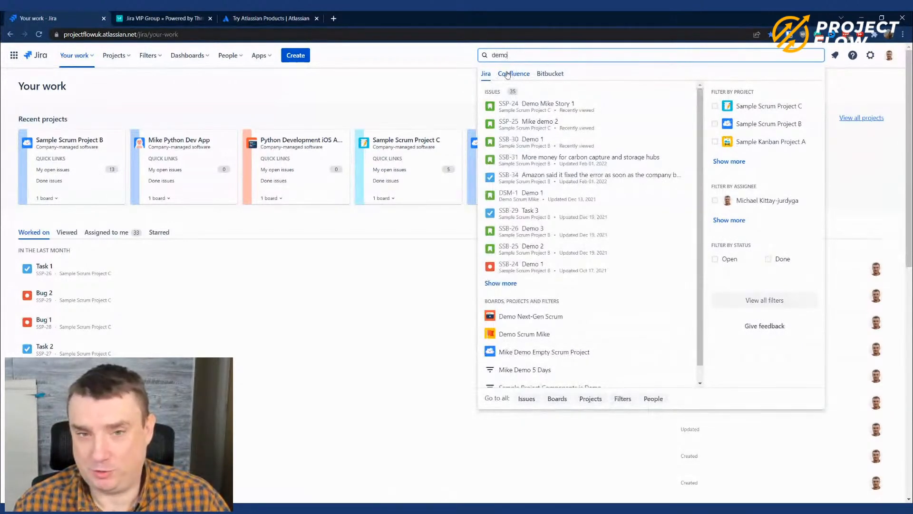
click(508, 75)
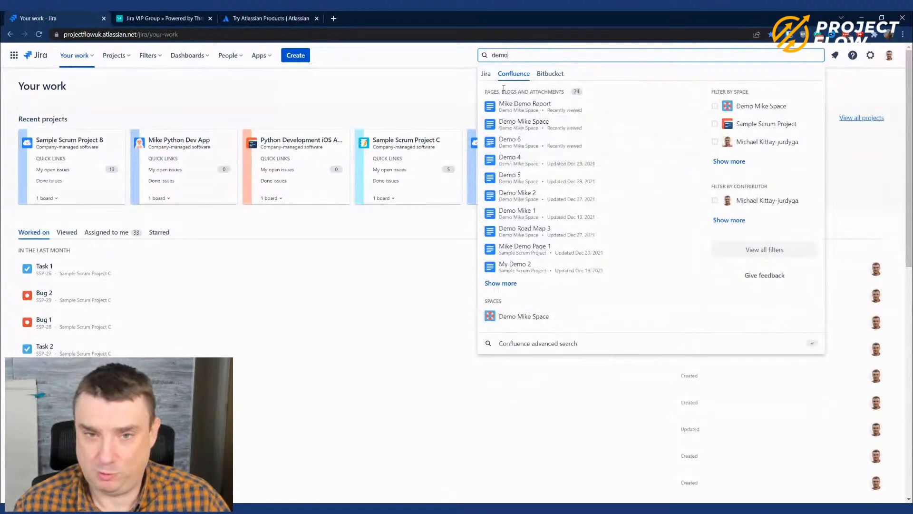
click(486, 74)
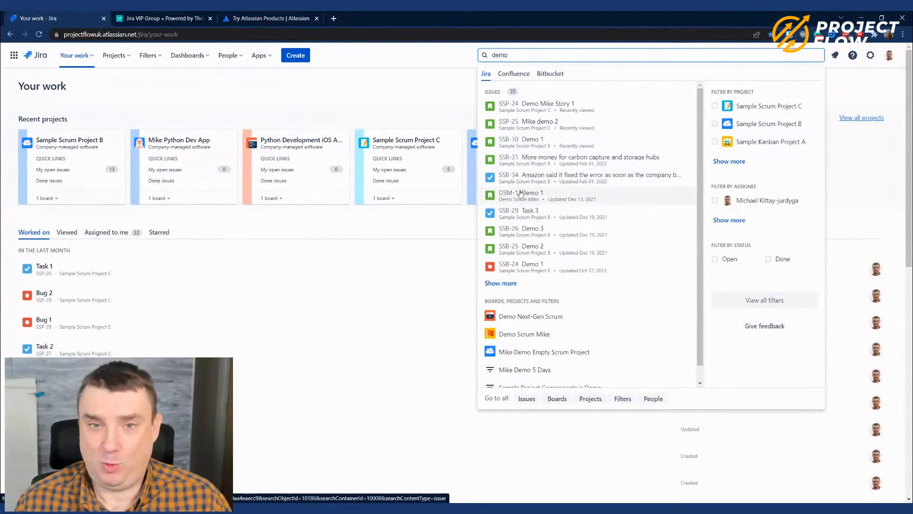
- Search Jira for the issue key "dsm-1" and close the search
drag(518, 55, 484, 56)
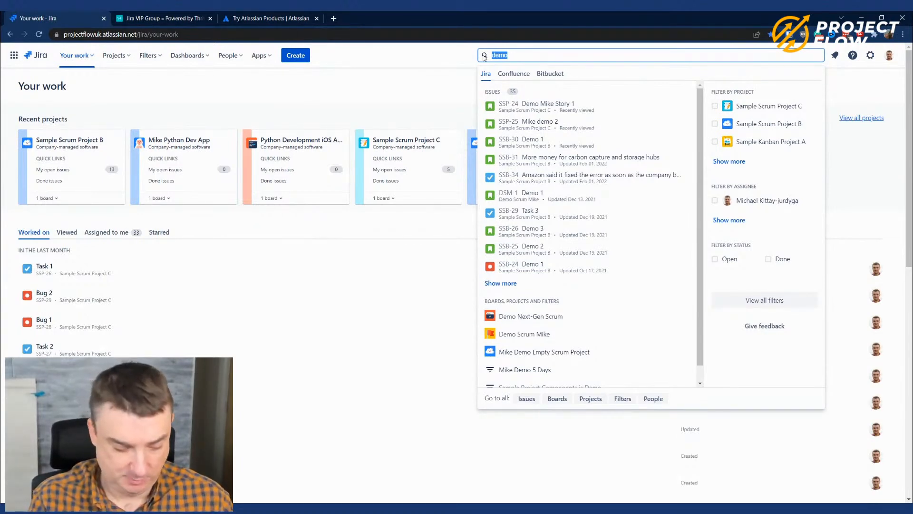
text(dsm-1)
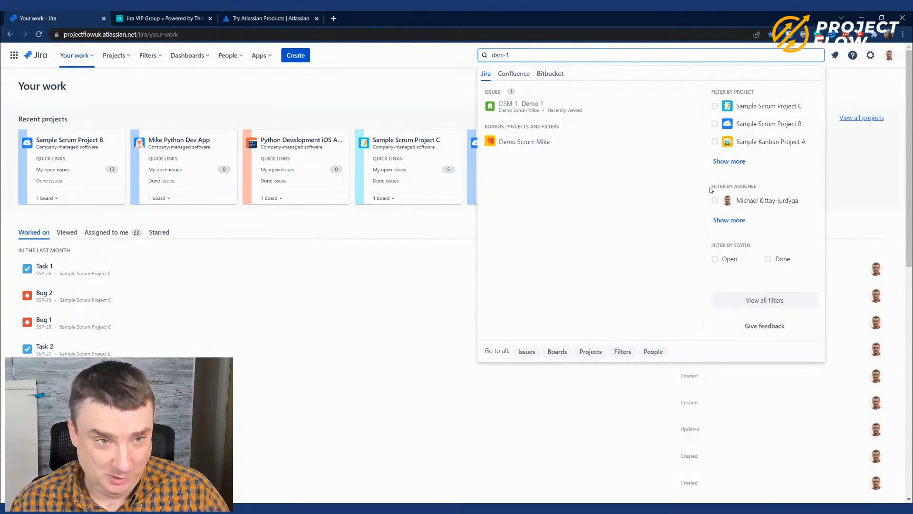
click(278, 78)
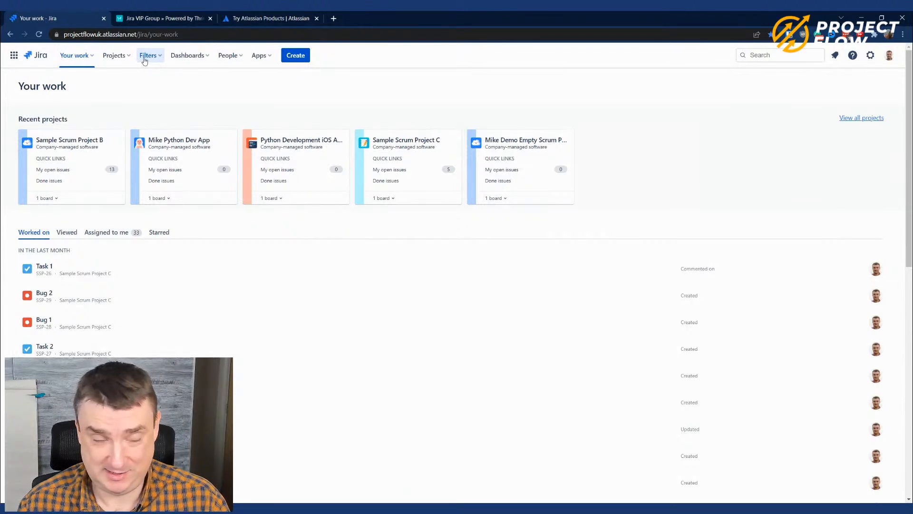
- Open Sample Scrum Project B and show all of the project's issues
click(118, 59)
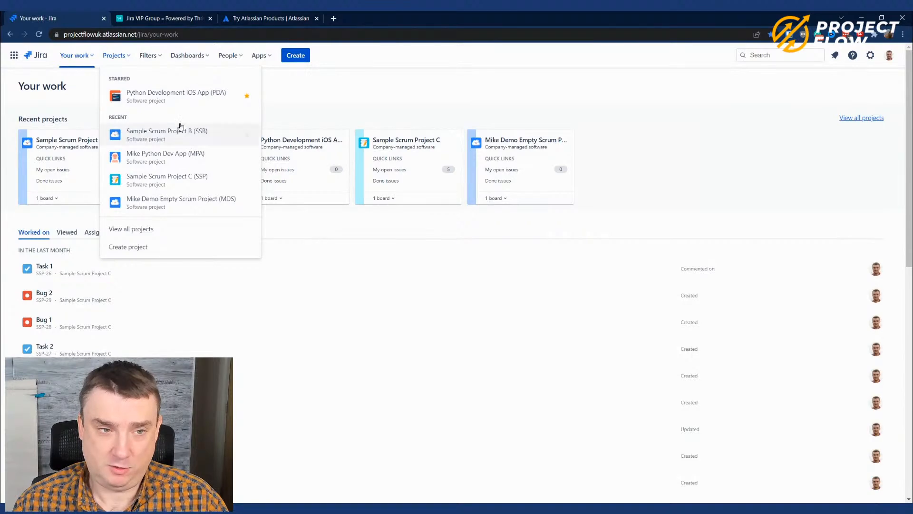
click(177, 138)
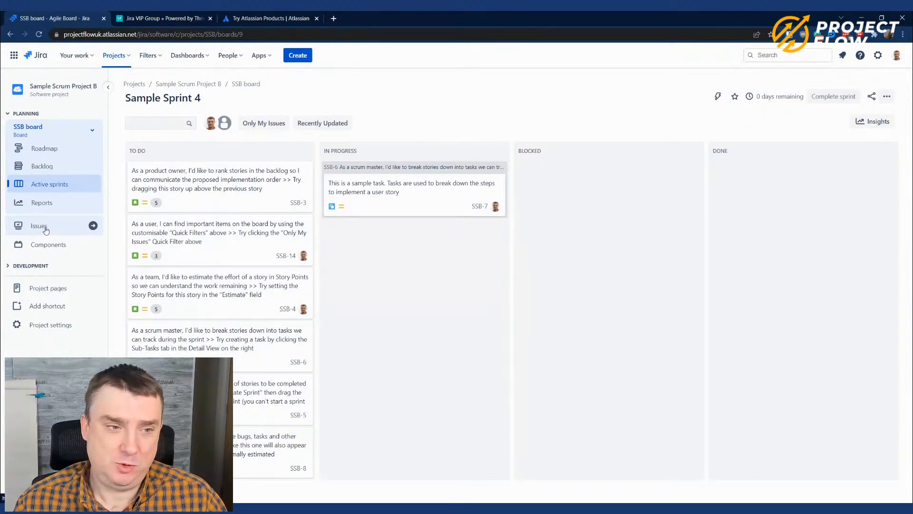
click(46, 230)
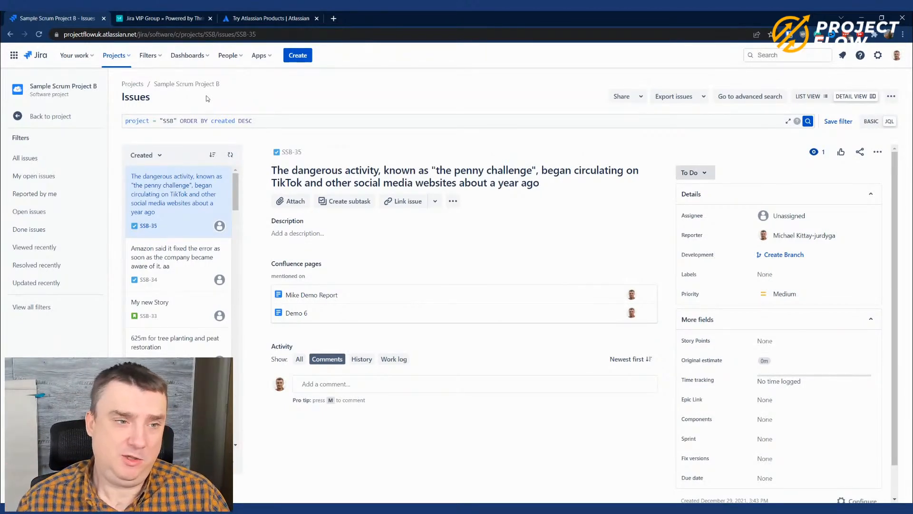
click(30, 161)
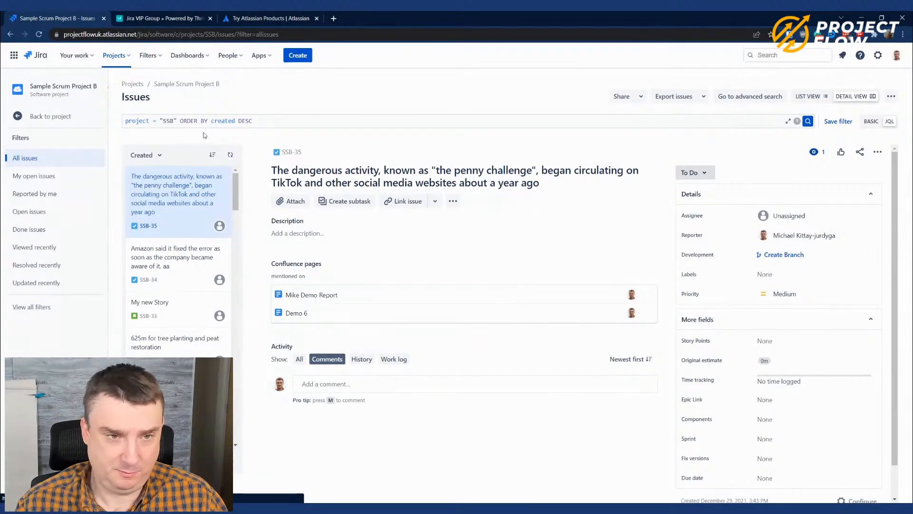
- Switch the issue search to basic mode and search Sample Scrum Project B for "demo"
click(872, 122)
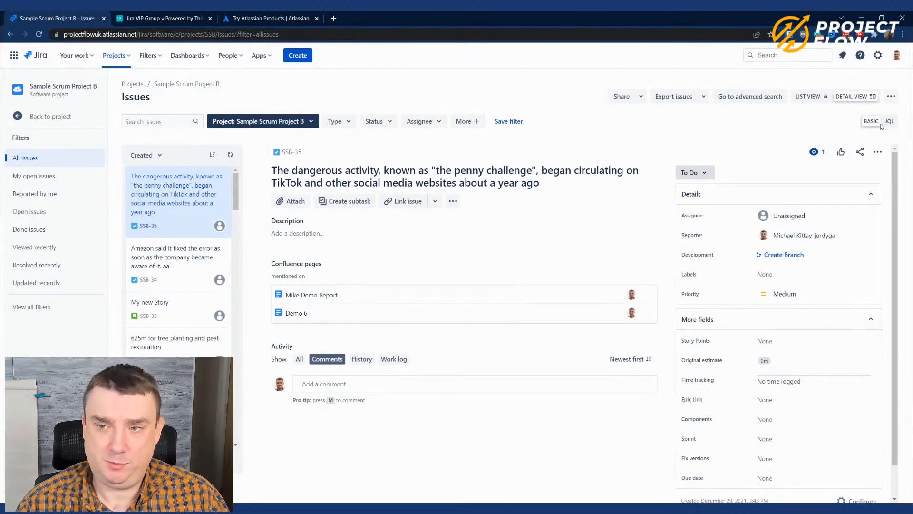
click(146, 119)
text(demo)
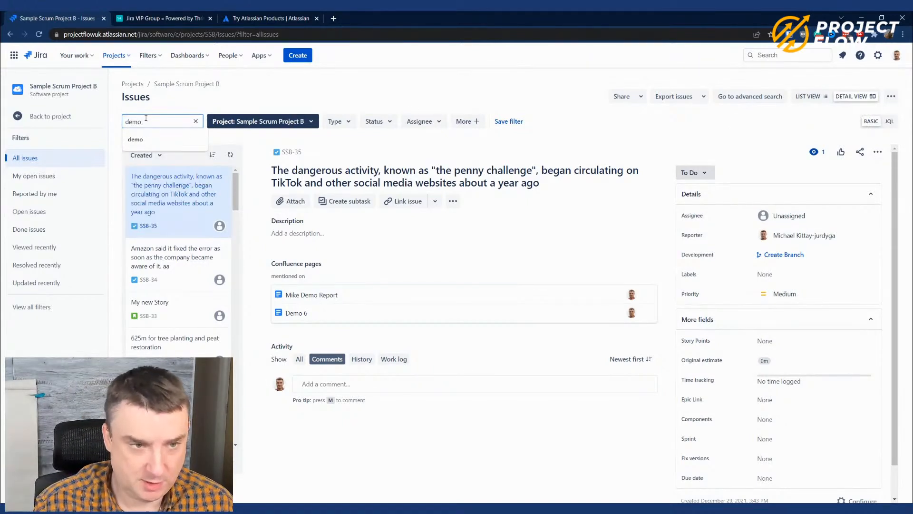
click(311, 123)
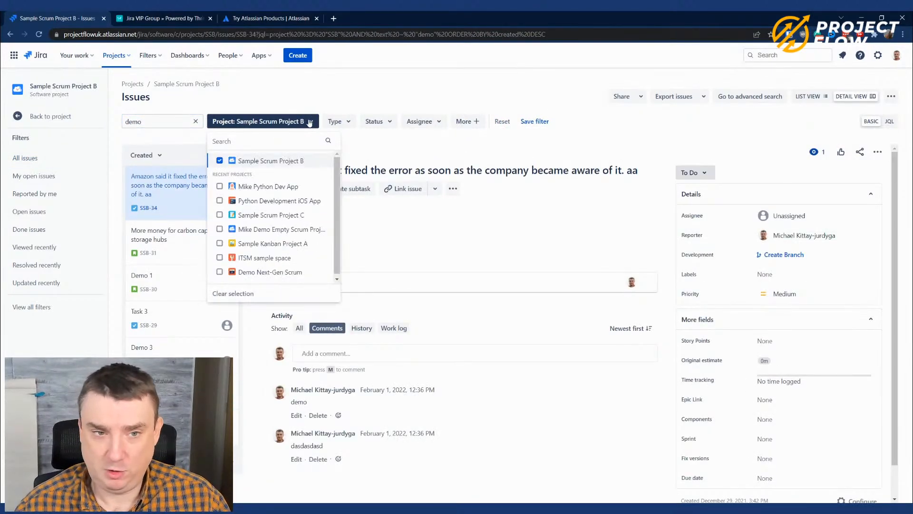
scroll(342, 165, down, 1)
drag(342, 167, 338, 162)
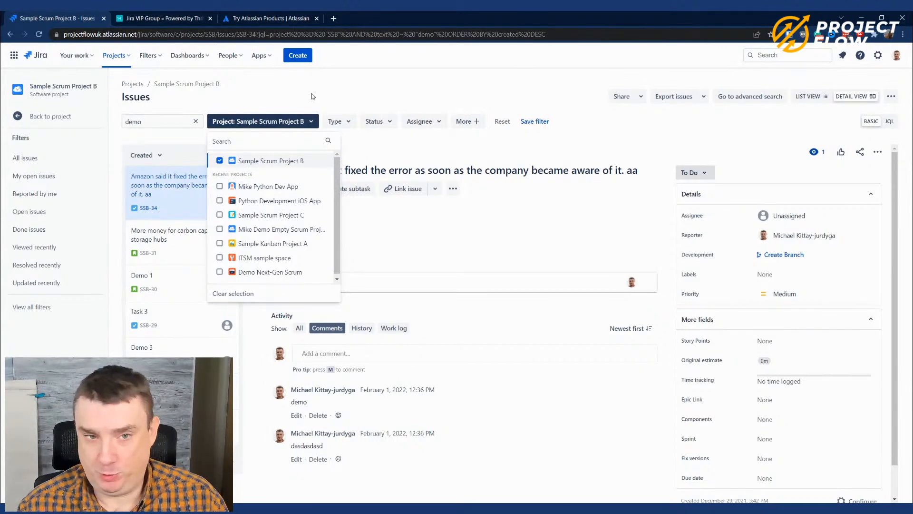
click(380, 89)
- Filter the issue list by the Task and Story issue types
click(345, 126)
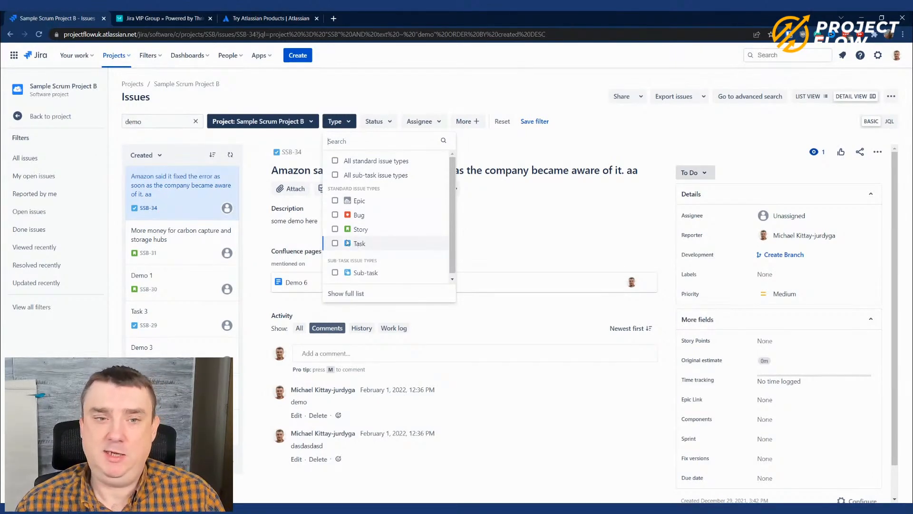
click(334, 243)
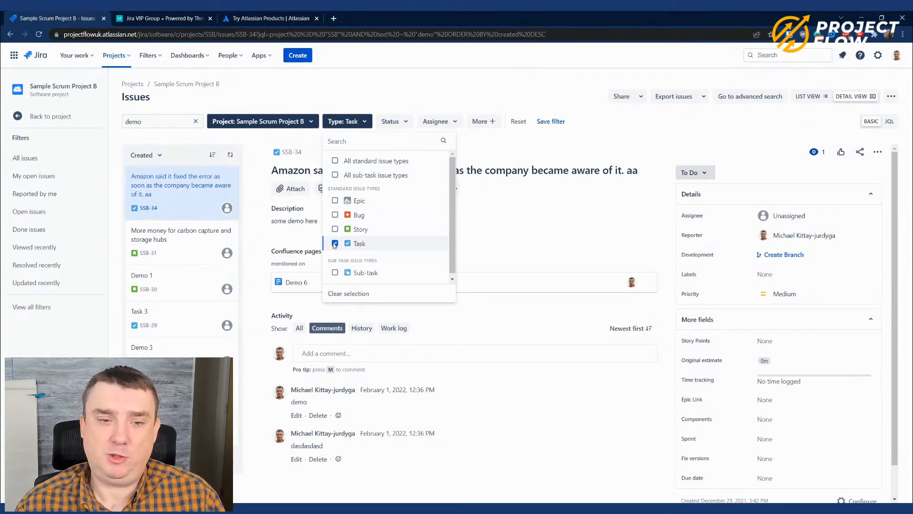
click(335, 229)
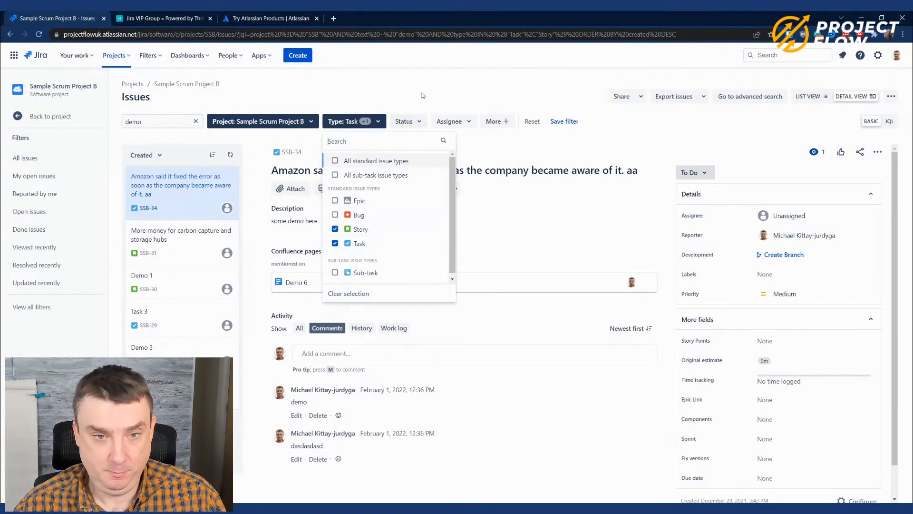
click(419, 75)
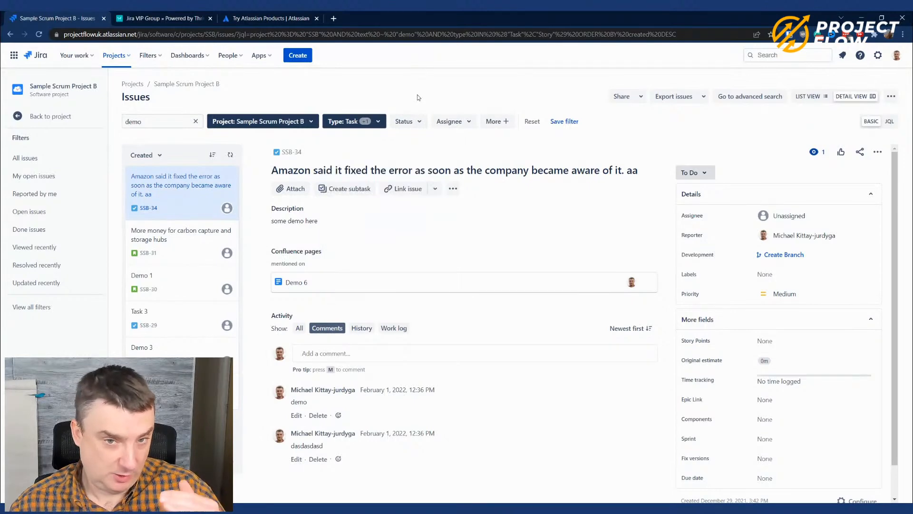
- Filter the issue list by the In Progress and To Do statuses, leaving the assignee unrestricted
click(419, 125)
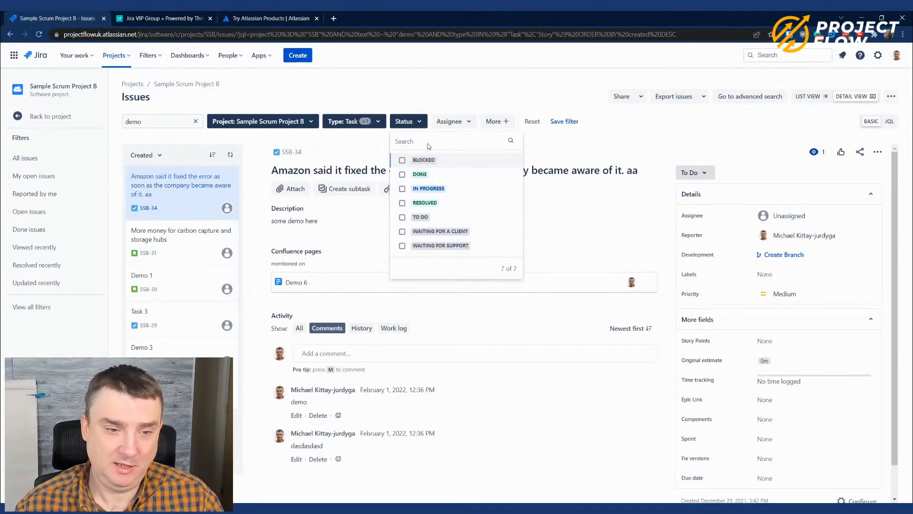
click(402, 161)
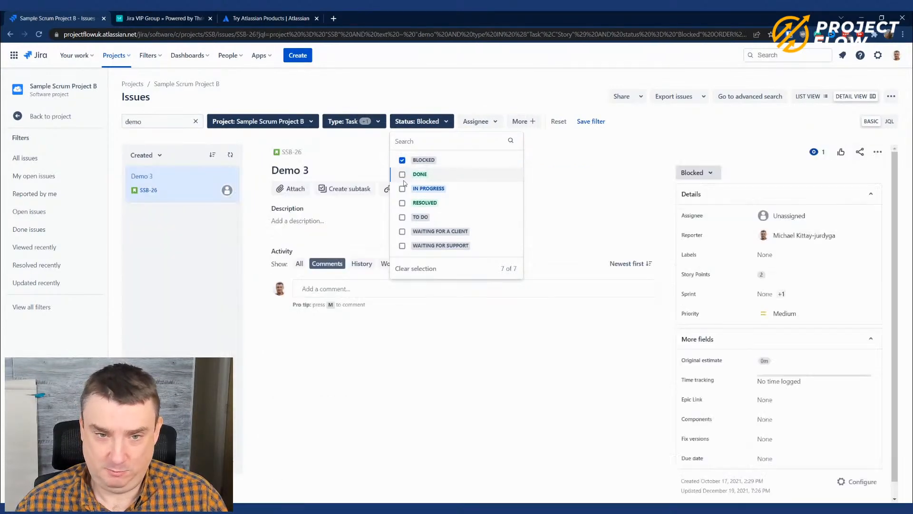
click(401, 161)
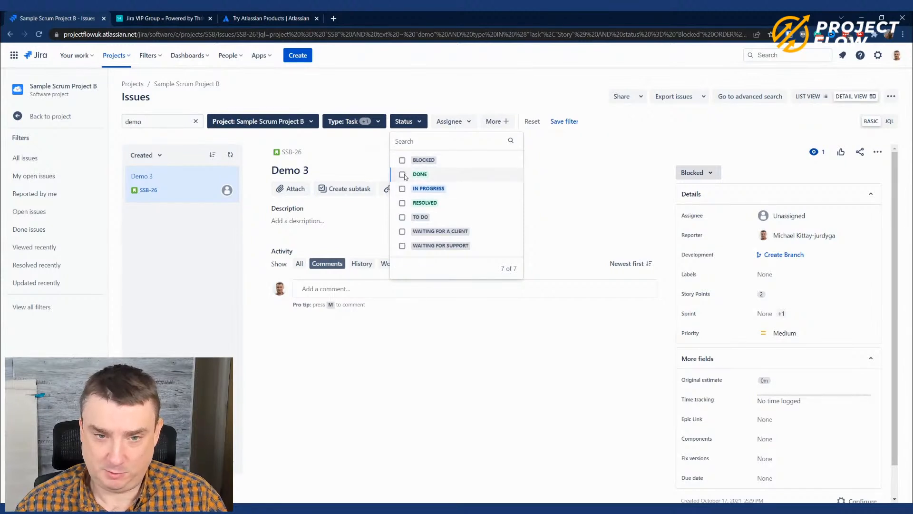
click(403, 188)
click(402, 217)
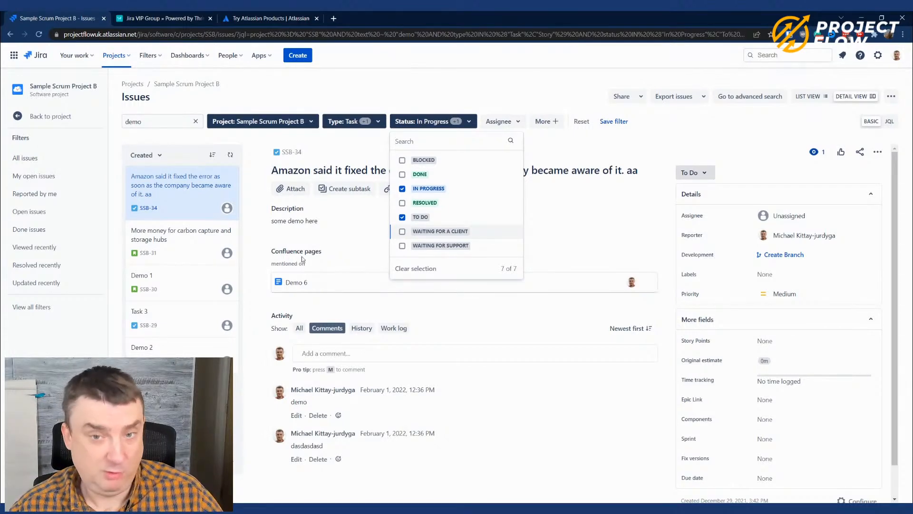
click(482, 119)
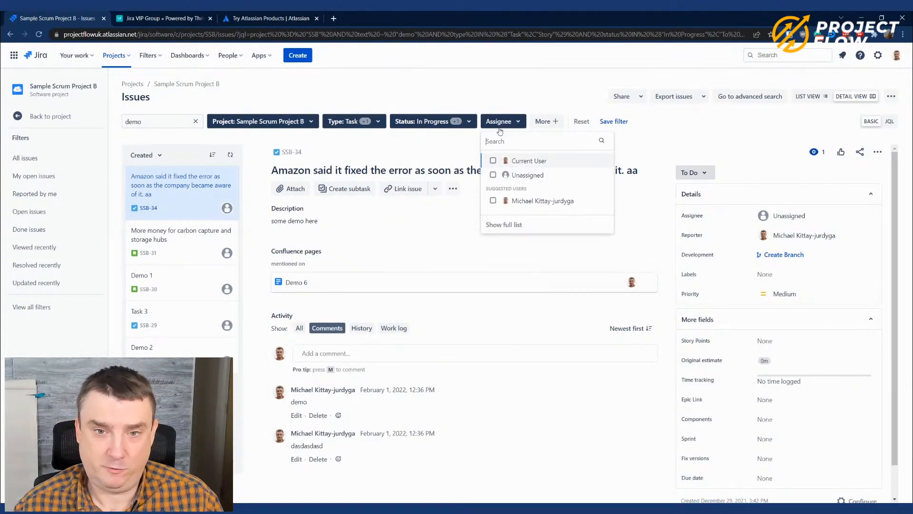
click(495, 89)
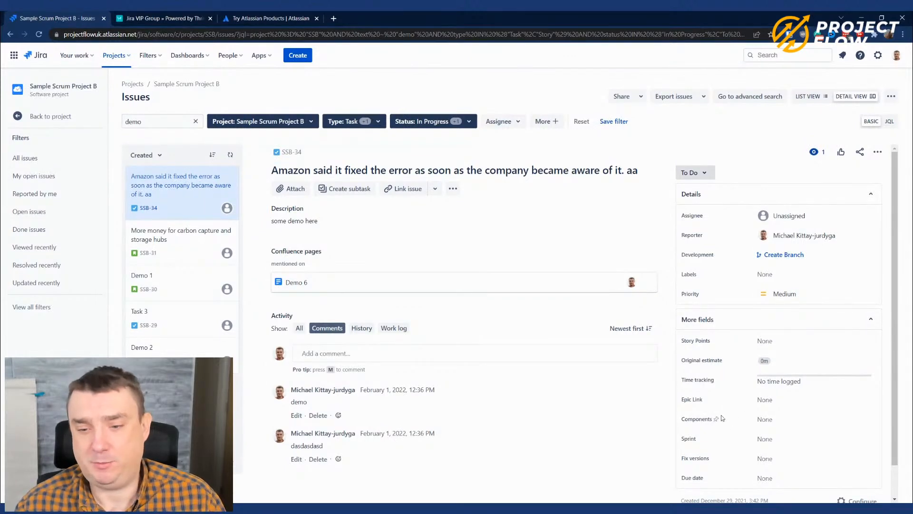
- Create a project component named Backend with the description Backend and the component lead as its default assignee
click(773, 421)
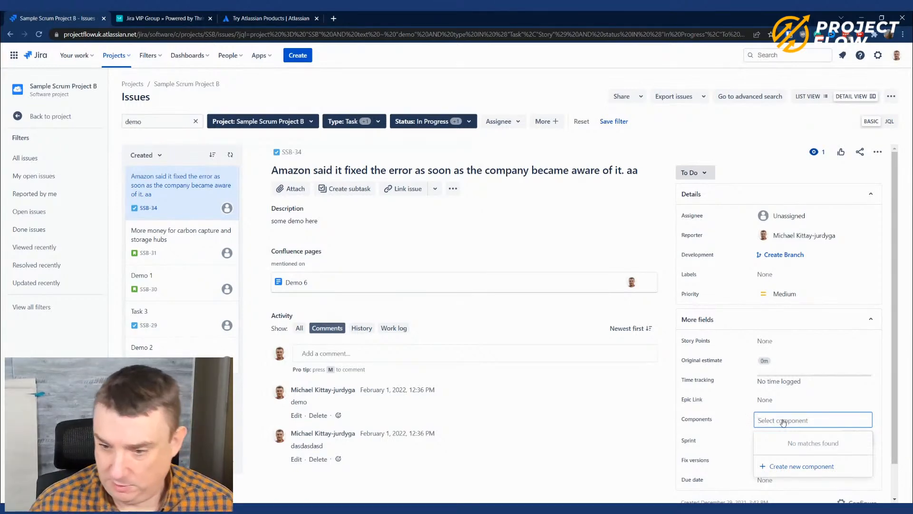
click(803, 466)
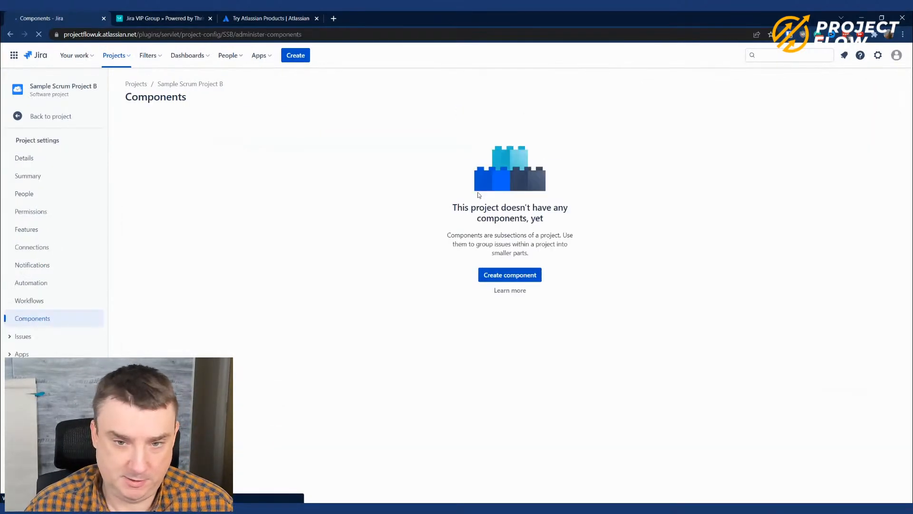
click(496, 272)
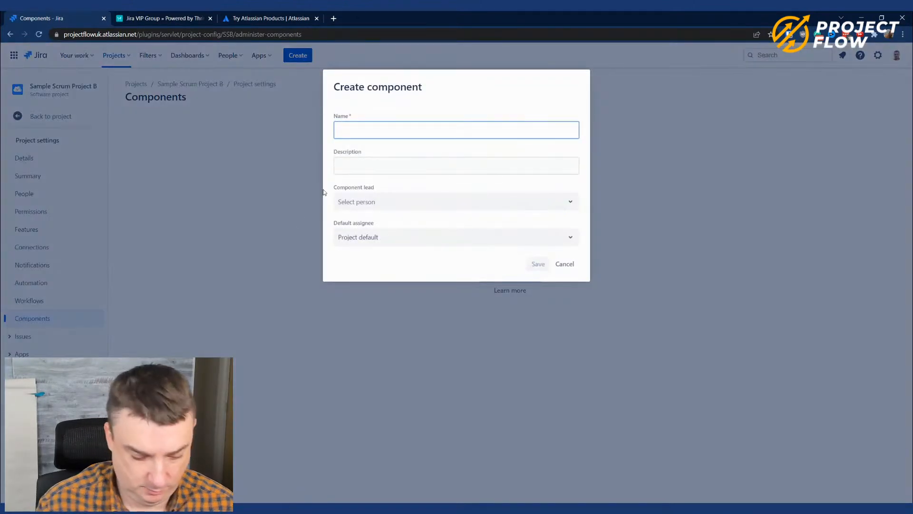
text(Backend)
double_click(361, 129)
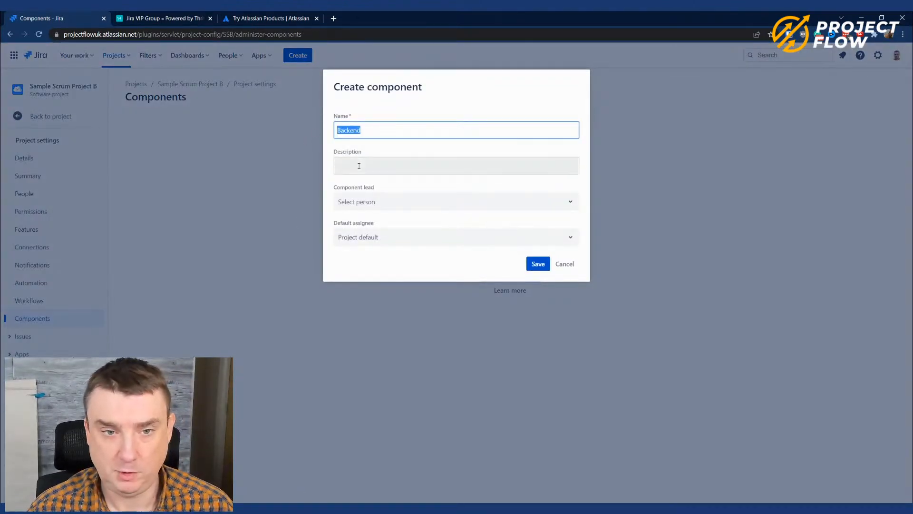
click(359, 166)
text(Backend)
click(373, 202)
click(401, 238)
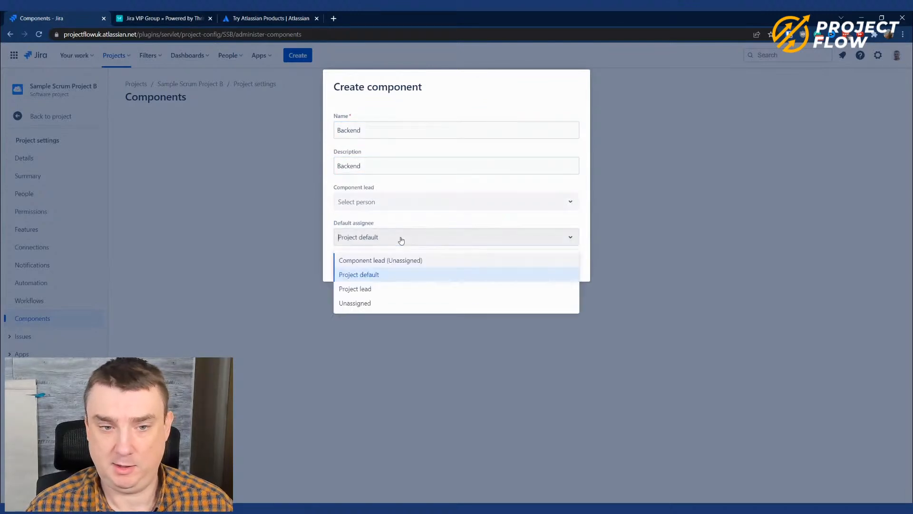
click(381, 260)
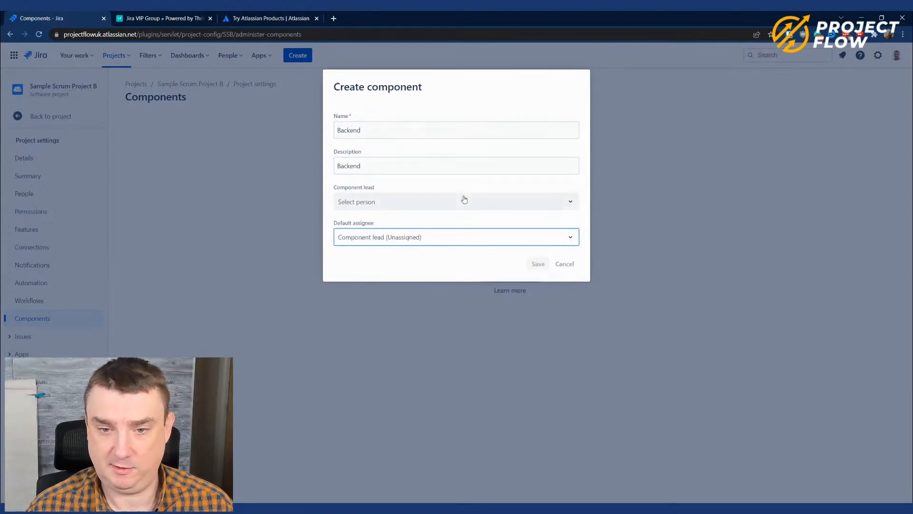
key(Return)
- Return to the filtered issue list and assign the Backend component to issue SSB-34
click(11, 35)
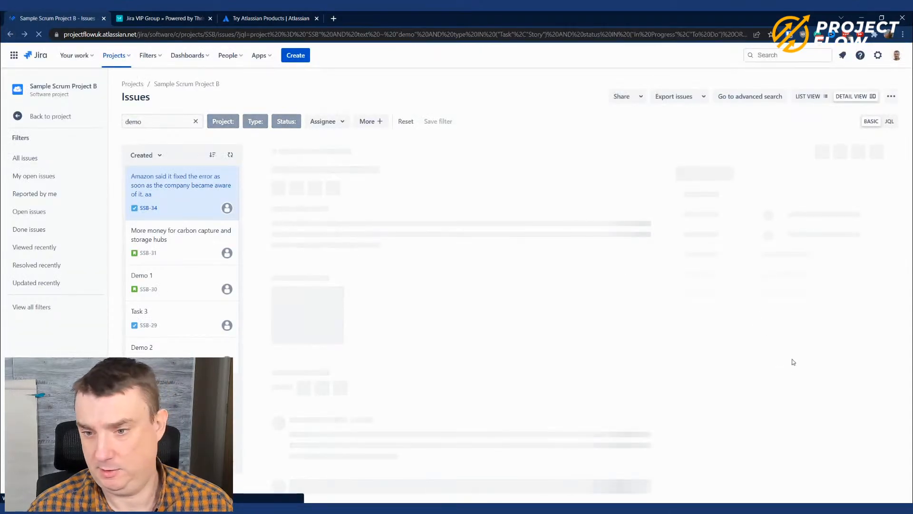
click(780, 420)
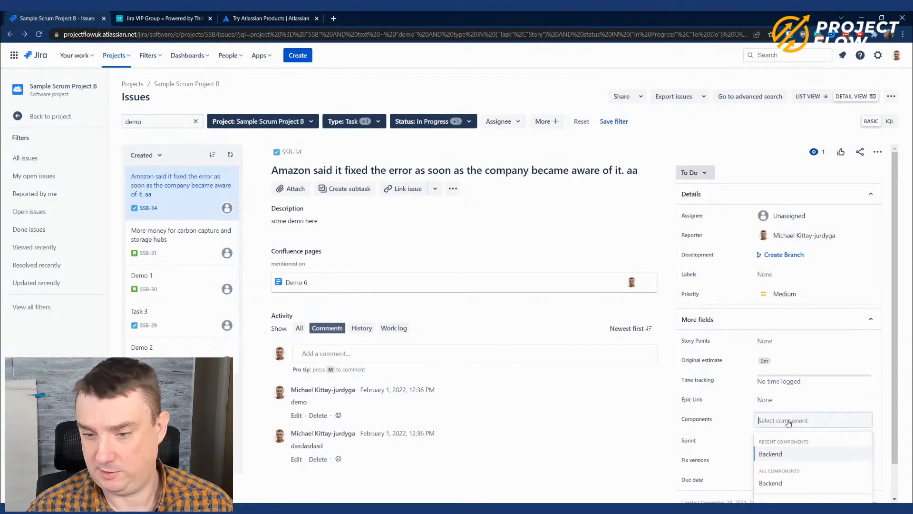
click(773, 454)
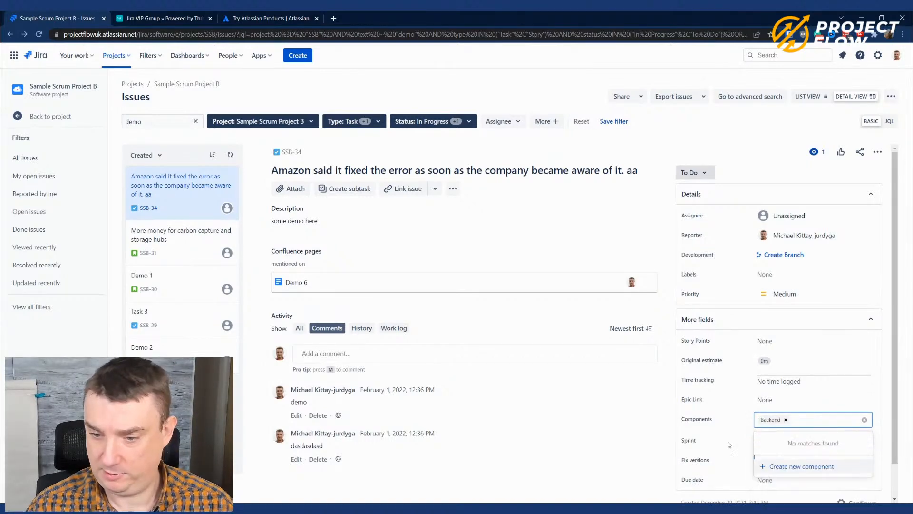
click(897, 325)
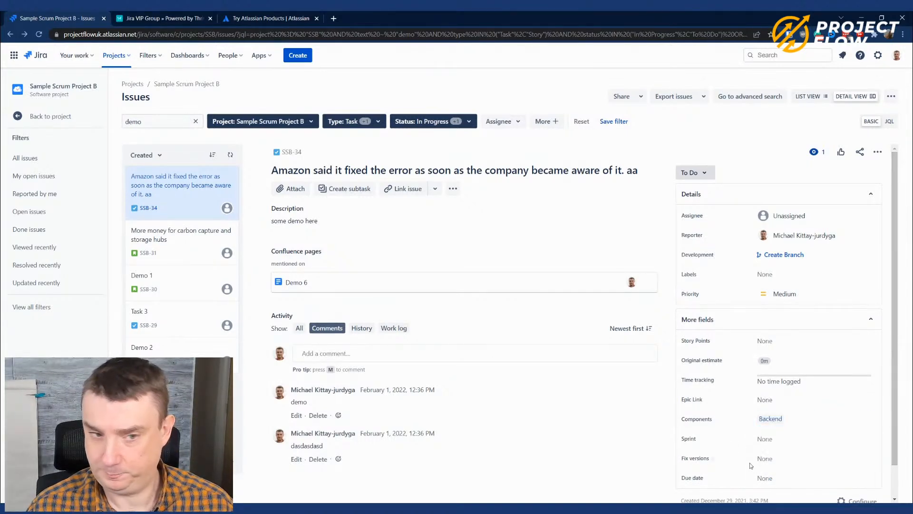
- Assign the Backend component to the carbon capture and storage hubs story, SSB-31
click(168, 243)
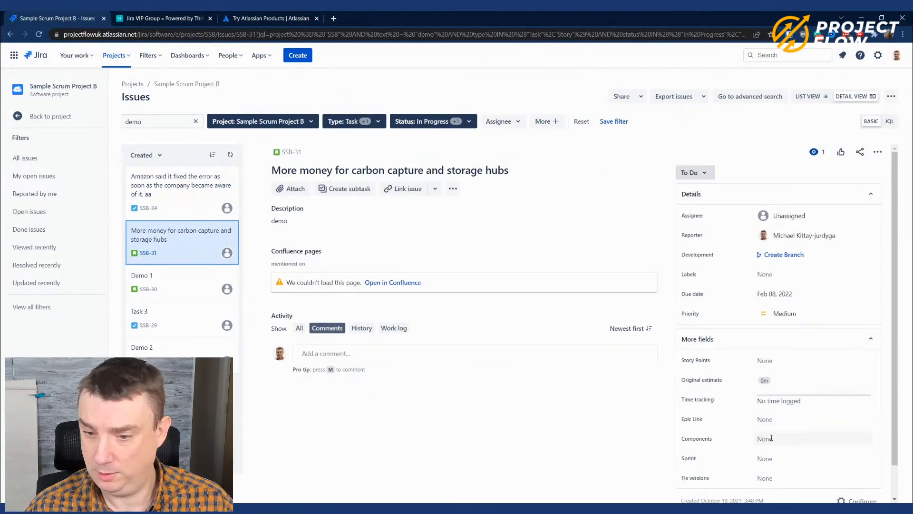
click(783, 440)
click(772, 367)
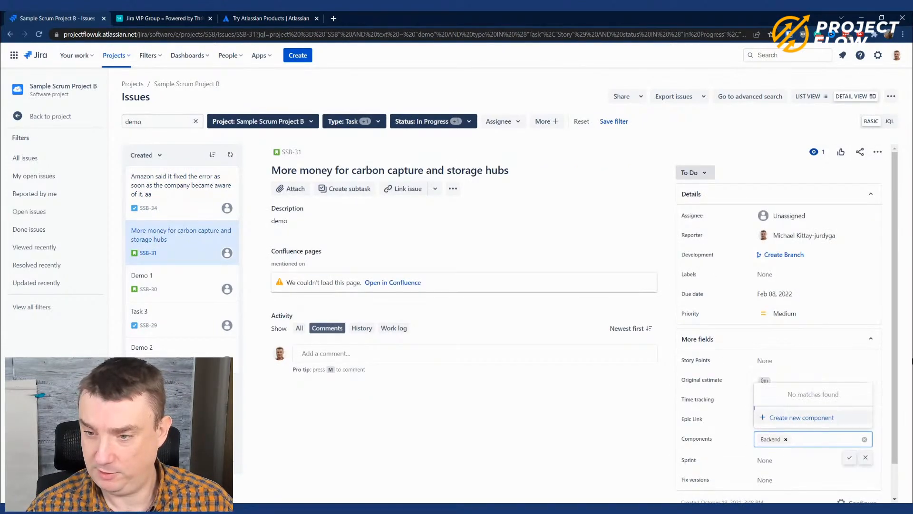
click(900, 417)
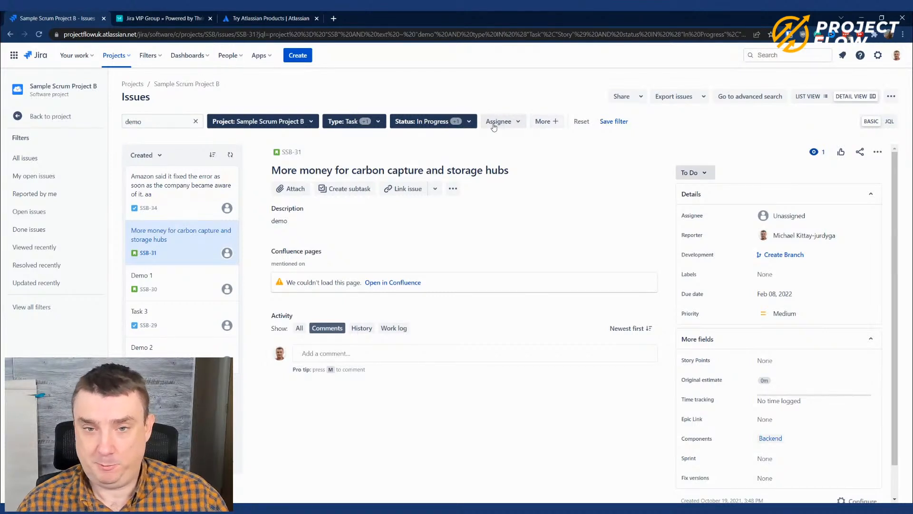
- Search the additional filter criteria for a component field using "compo", and clear the search text
click(549, 124)
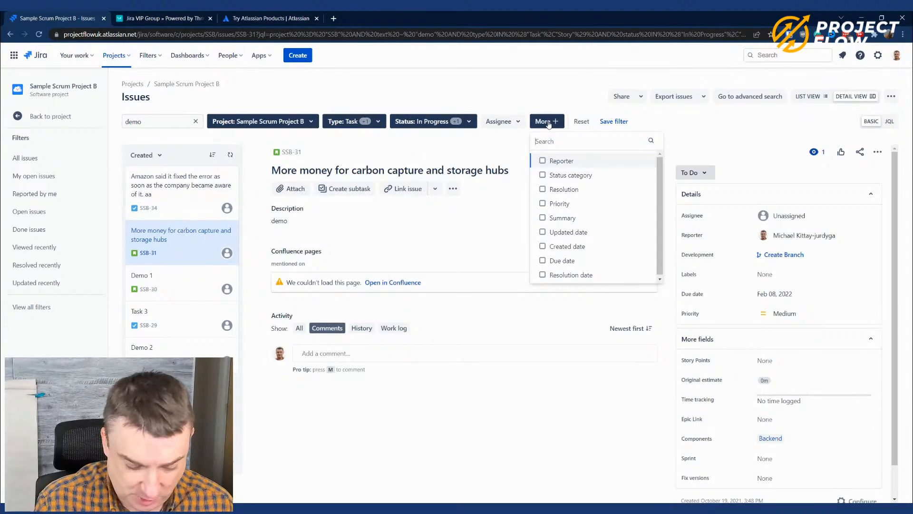
text(c)
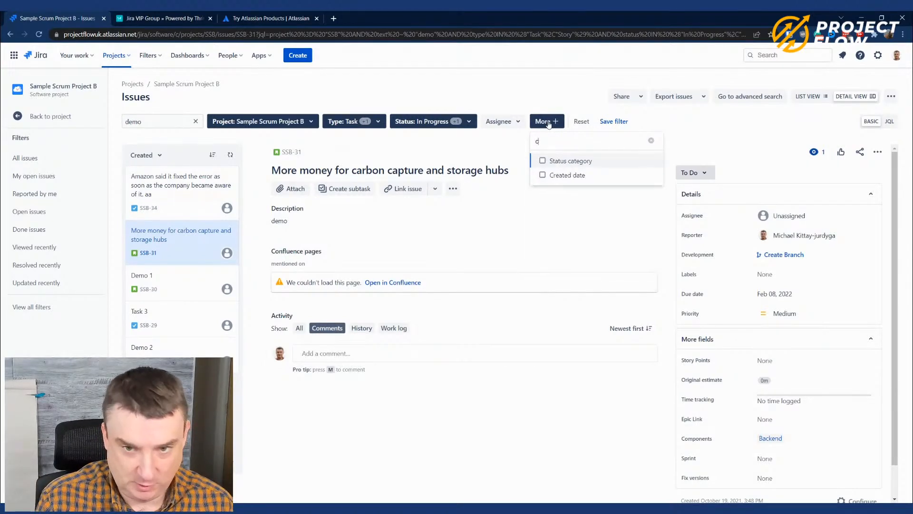
text(ompo)
key(BackSpace)
key(BackSpace)
key(BackSpace)
key(BackSpace)
key(BackSpace)
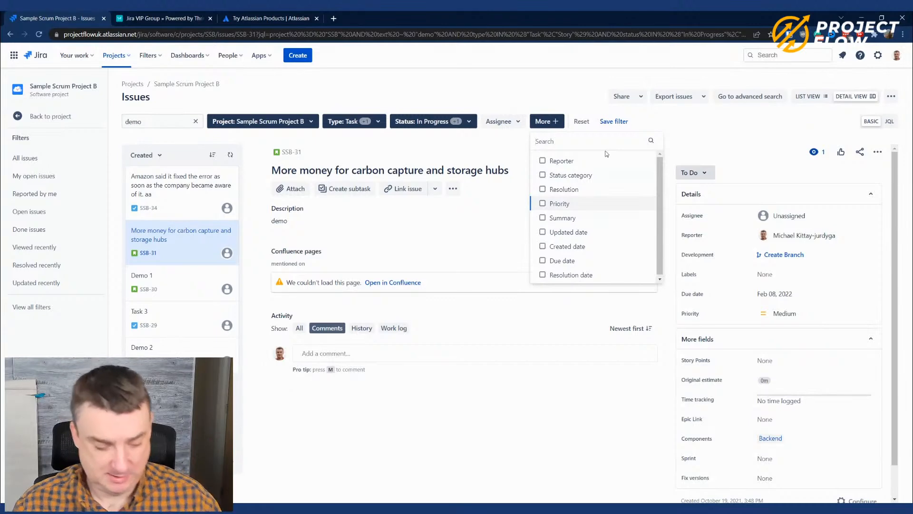
- Add a Due date criterion to the issue search without choosing a date condition
text(due)
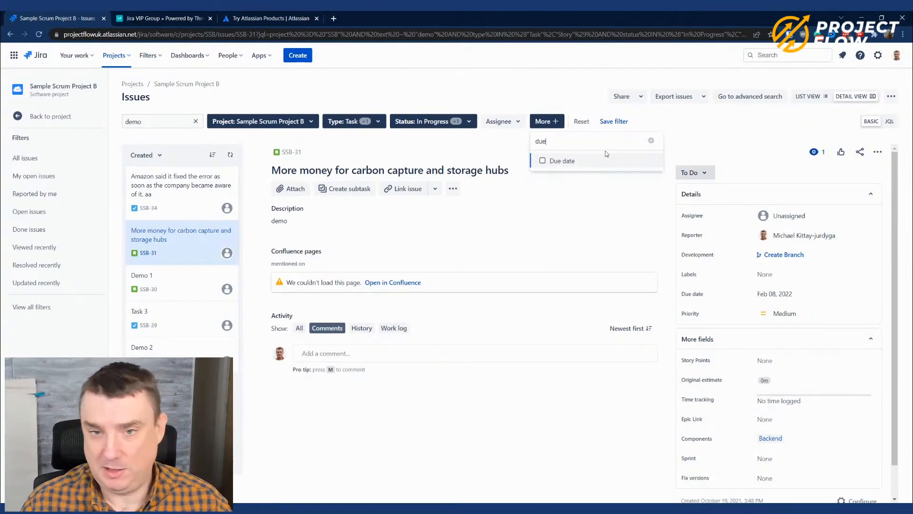
click(561, 161)
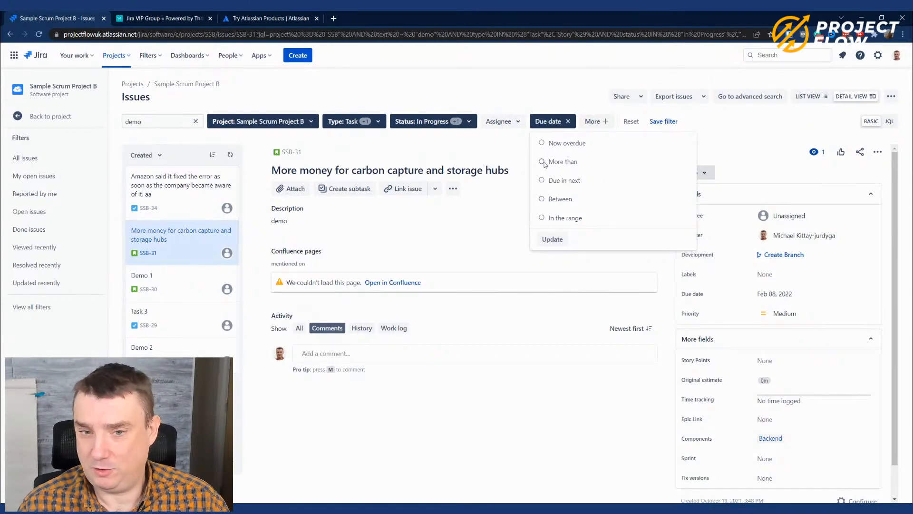
click(565, 98)
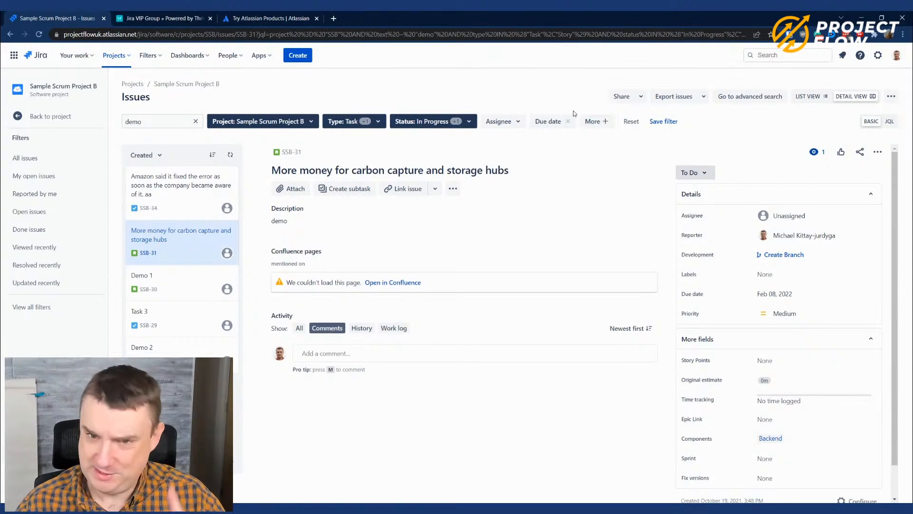
- Look up "comp" among the additional filter criteria and close the list without adding anything
click(603, 123)
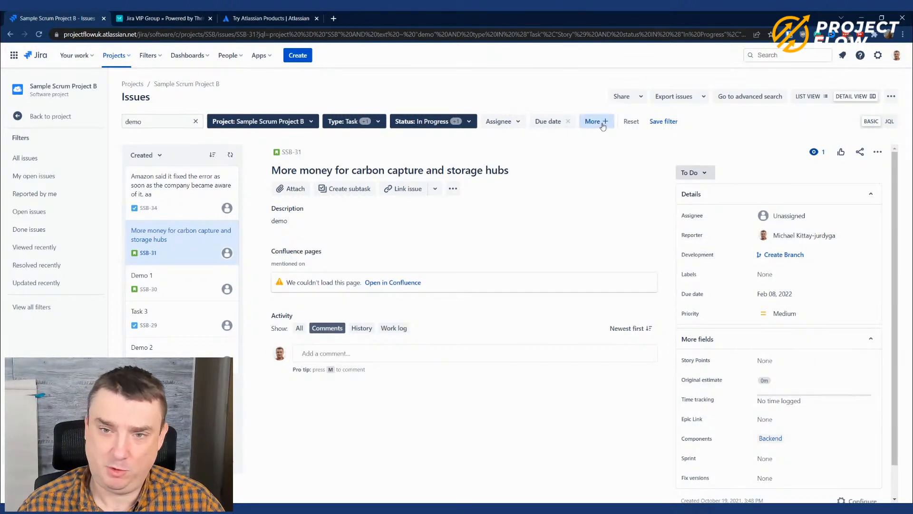
text(comp)
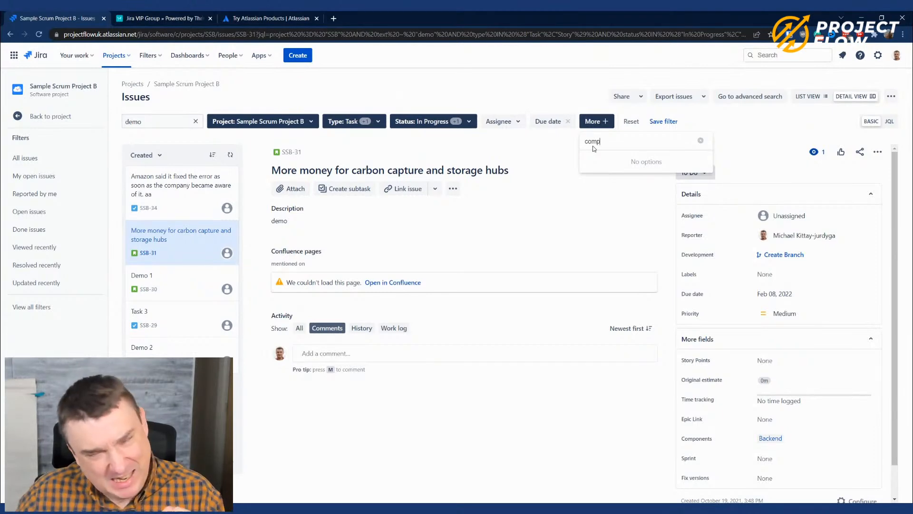
click(547, 93)
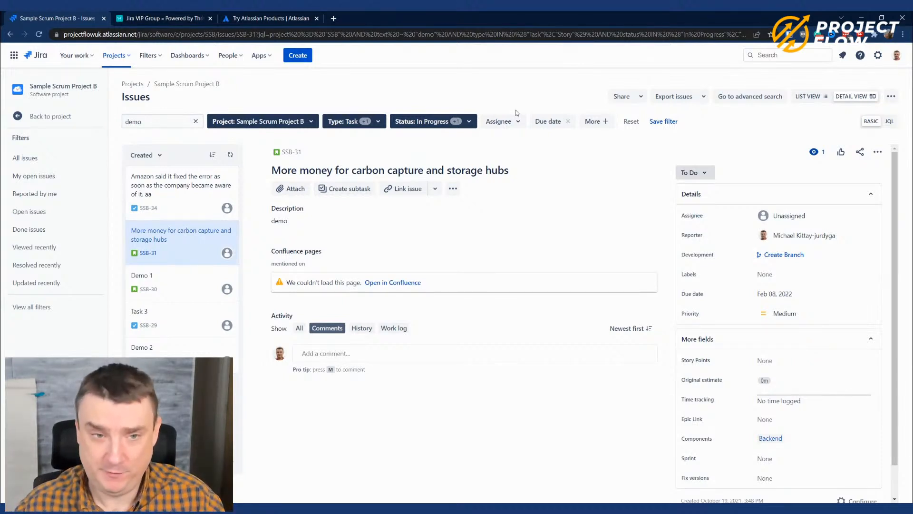
- Add the Python Dev App, Python Development iOS App and Sample Scrum Project C projects to the project filter
click(279, 125)
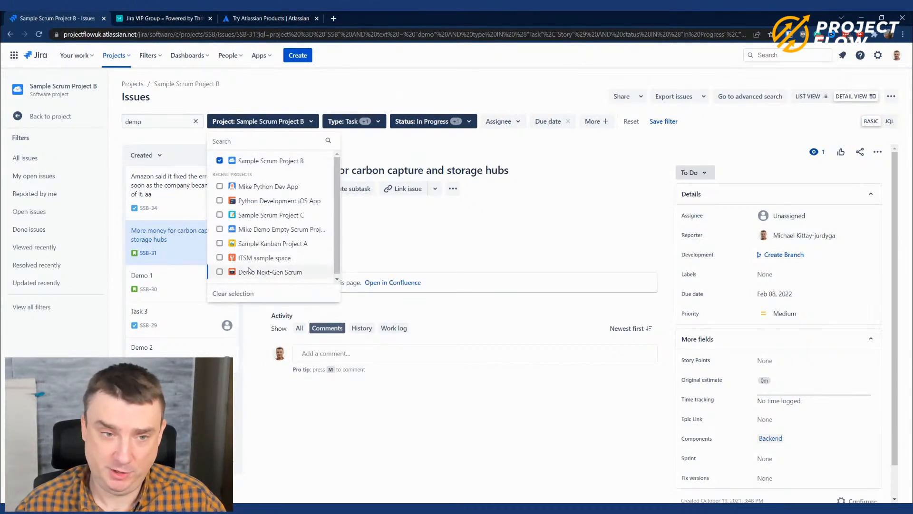
click(219, 186)
click(220, 201)
click(219, 214)
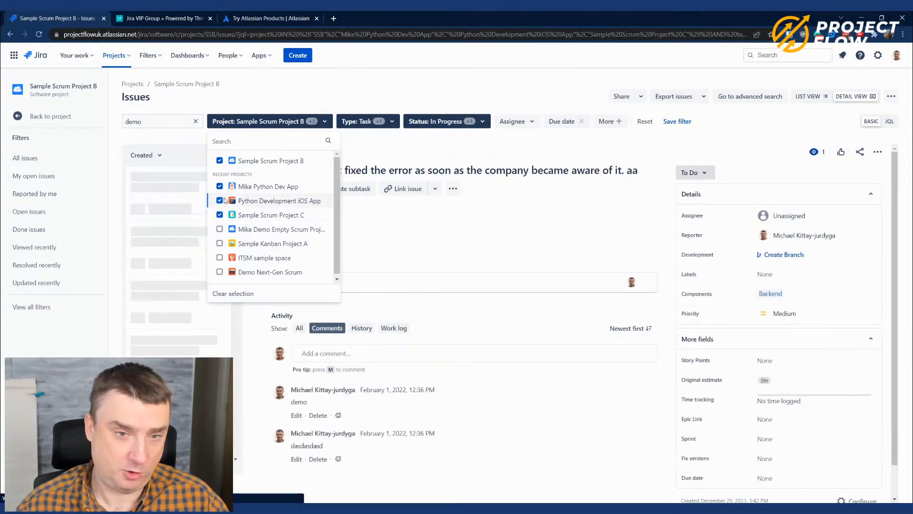
click(378, 122)
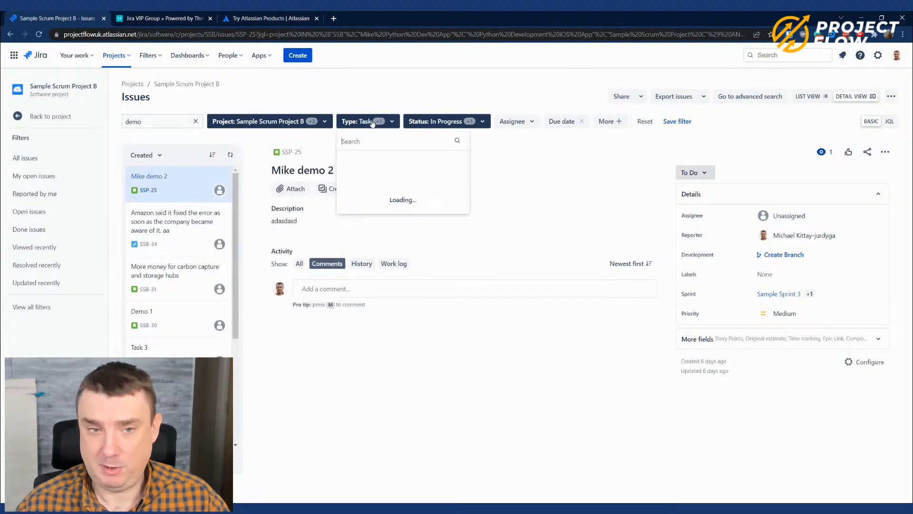
click(478, 89)
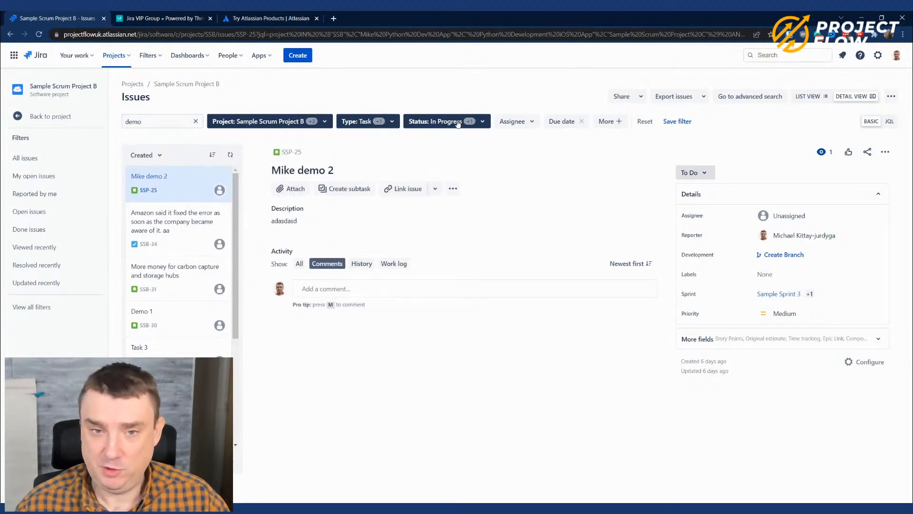
click(458, 123)
click(458, 86)
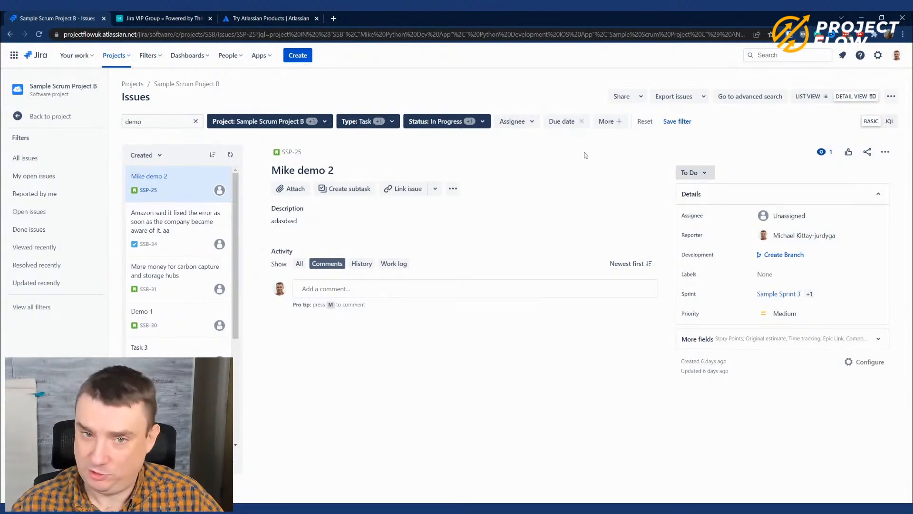
- Remove the In Progress and To Do statuses and the Task and Story issue types from the search filters
click(486, 124)
click(416, 161)
click(416, 174)
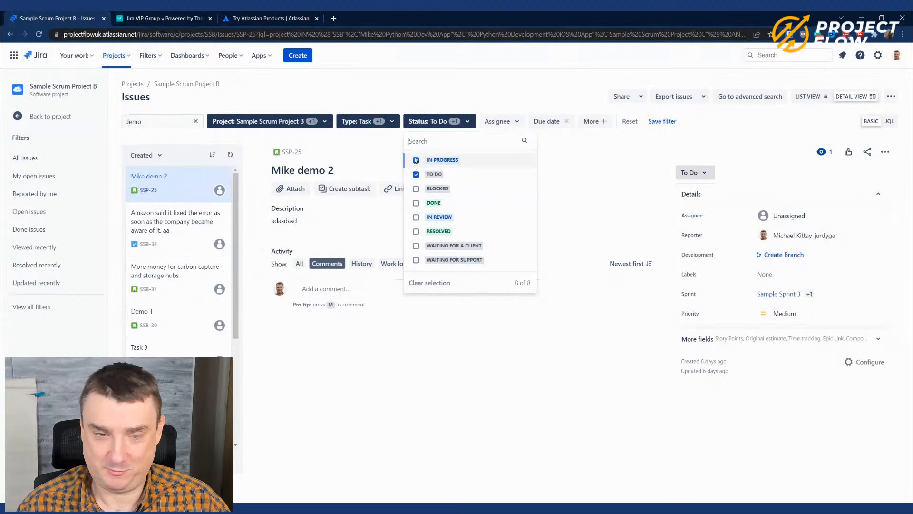
click(391, 123)
click(349, 161)
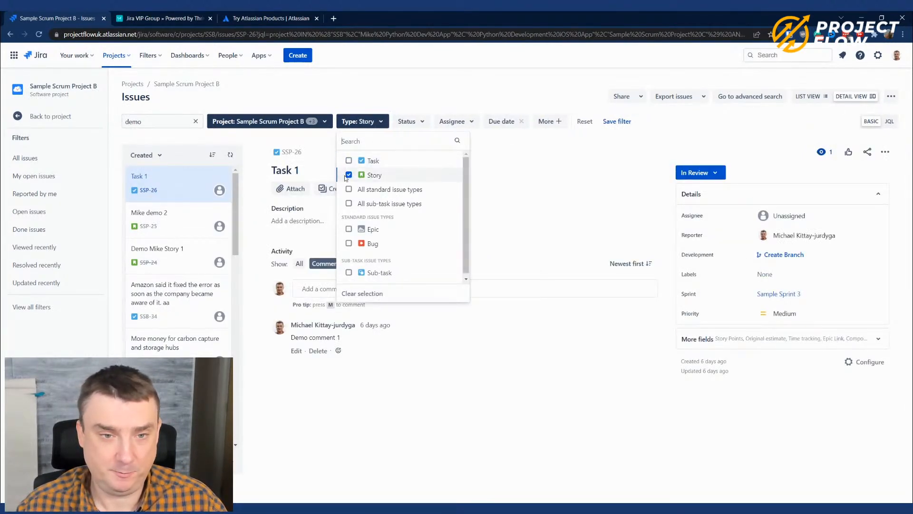
- Reduce the project filter to Sample Scrum Project B only
click(325, 121)
click(219, 160)
click(220, 174)
click(219, 189)
click(219, 204)
click(219, 160)
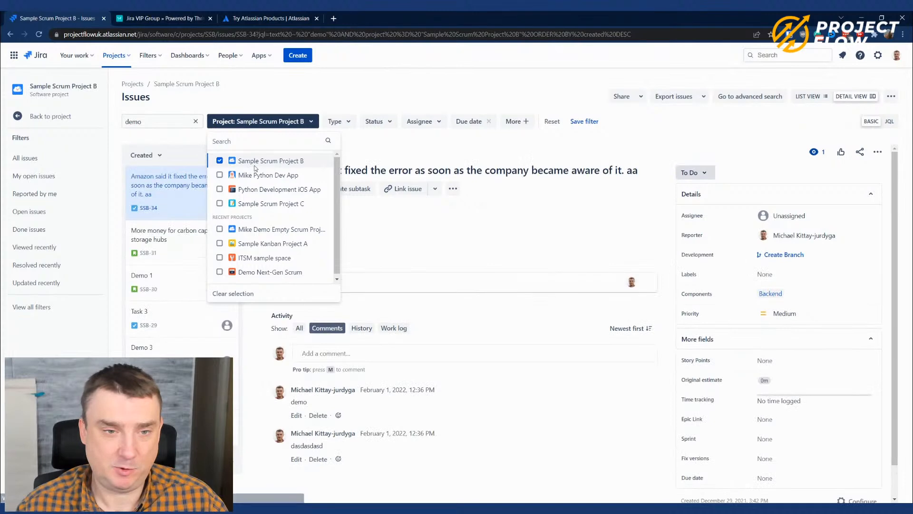
click(358, 88)
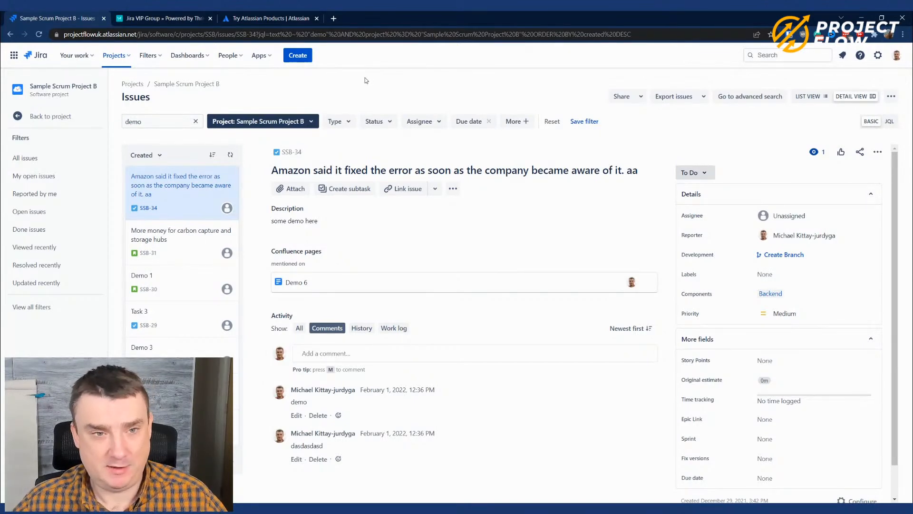
- Switch the issue search from basic filters to JQL and clear the existing query
click(889, 121)
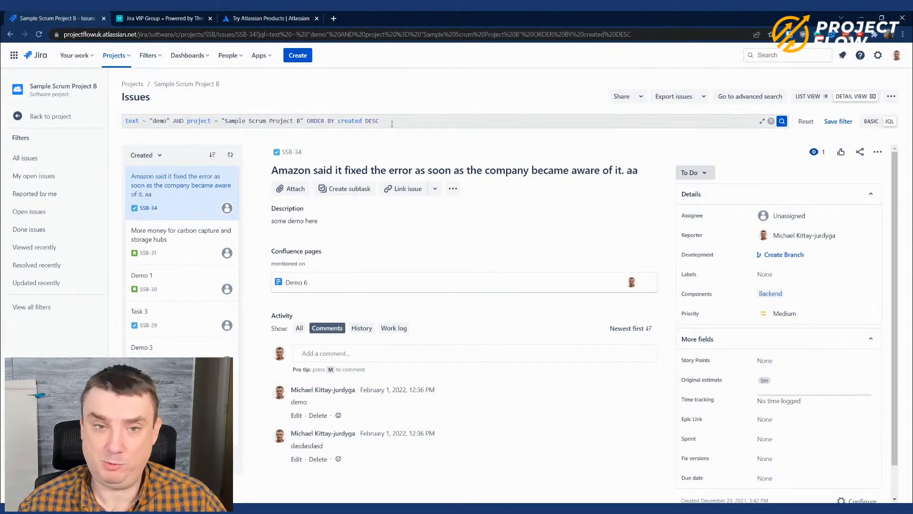
drag(393, 122, 110, 124)
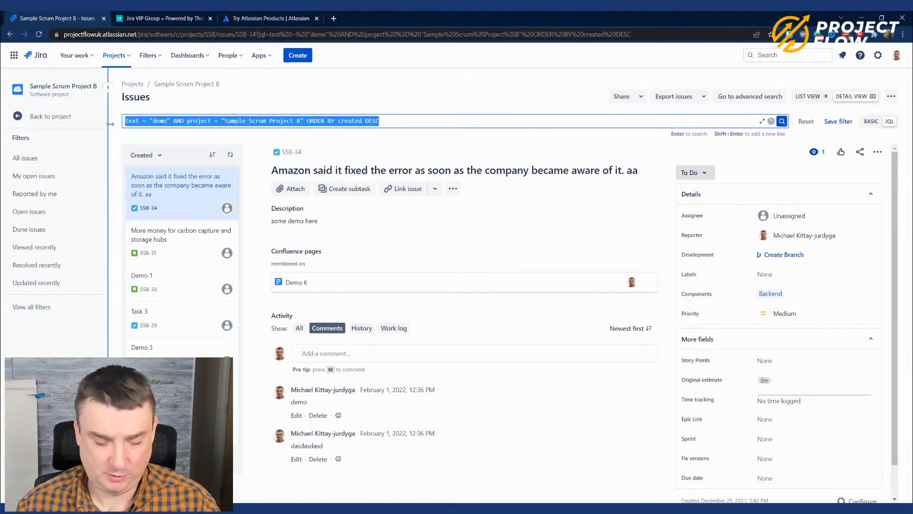
key(BackSpace)
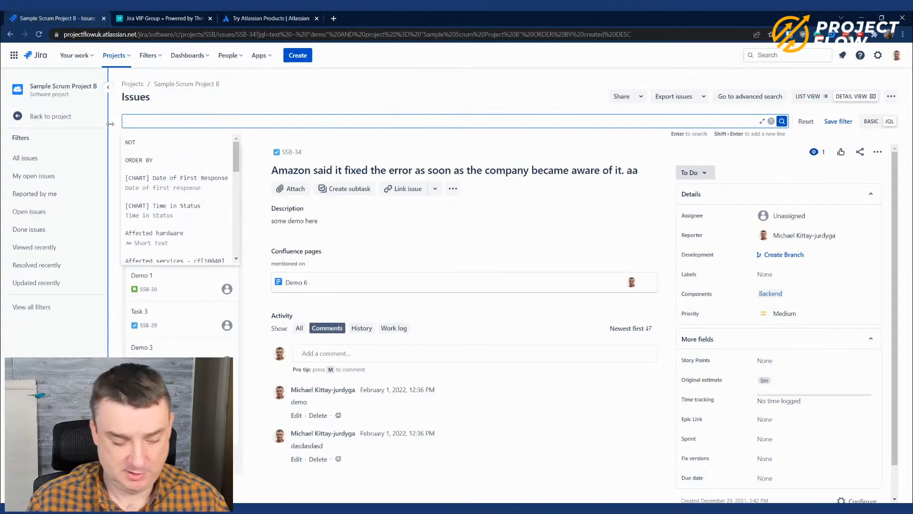
- Enter the JQL query project = "Sample Scrum Project B", finding the project by its key SSB, and run the search
text(project)
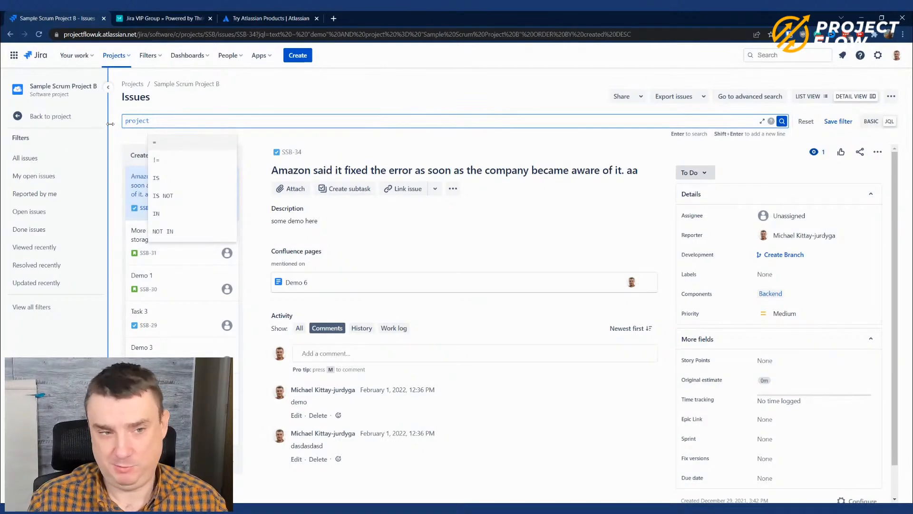
text(= )
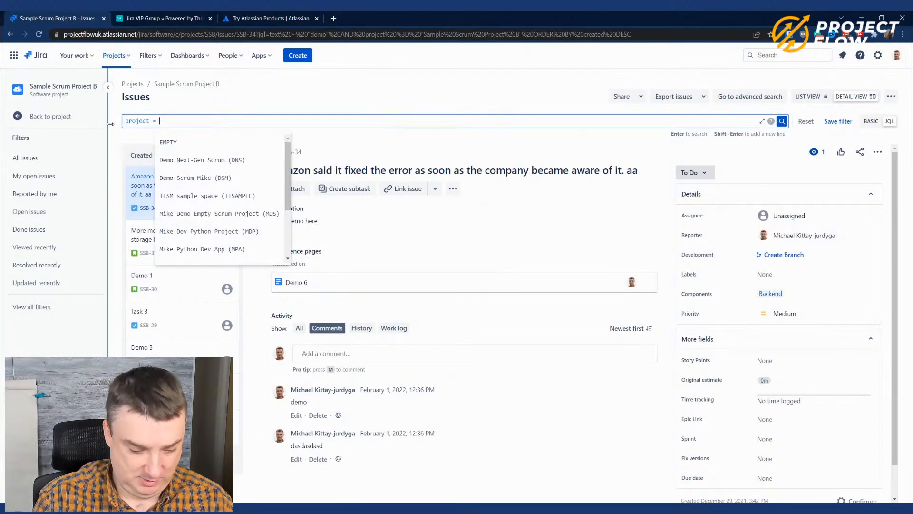
text(demo)
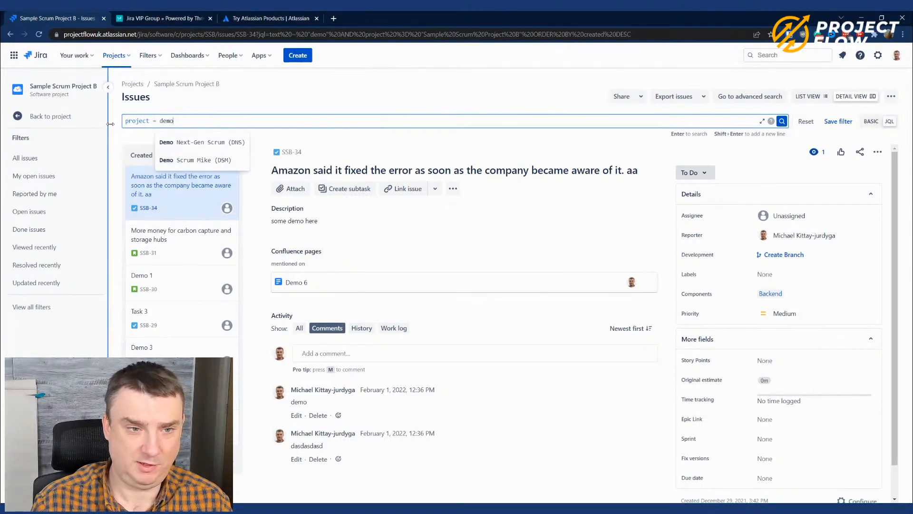
key(BackSpace)
key(BackSpace)
key(BackSpace)
key(BackSpace)
text(SSB)
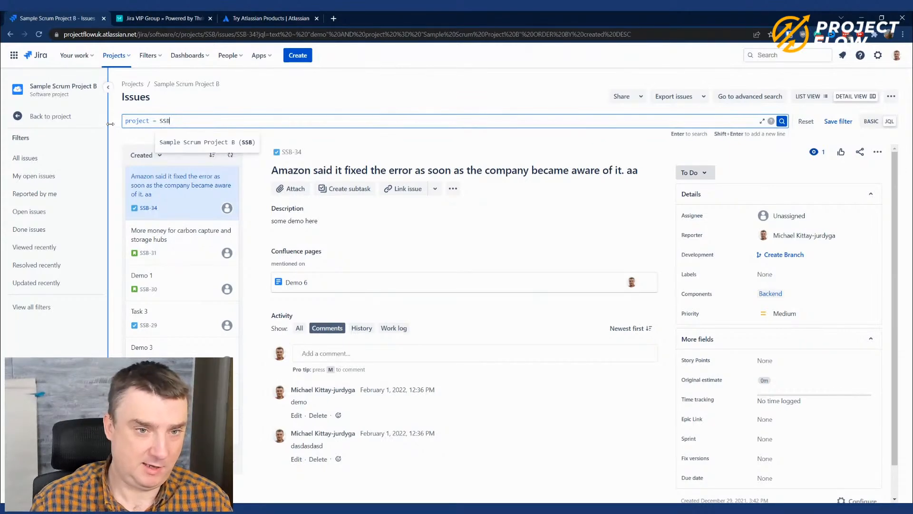
key(Return)
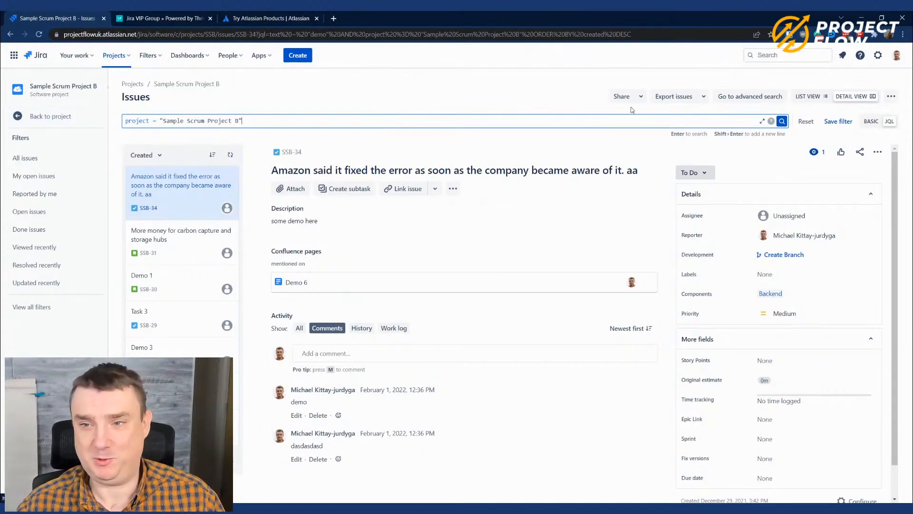
click(782, 121)
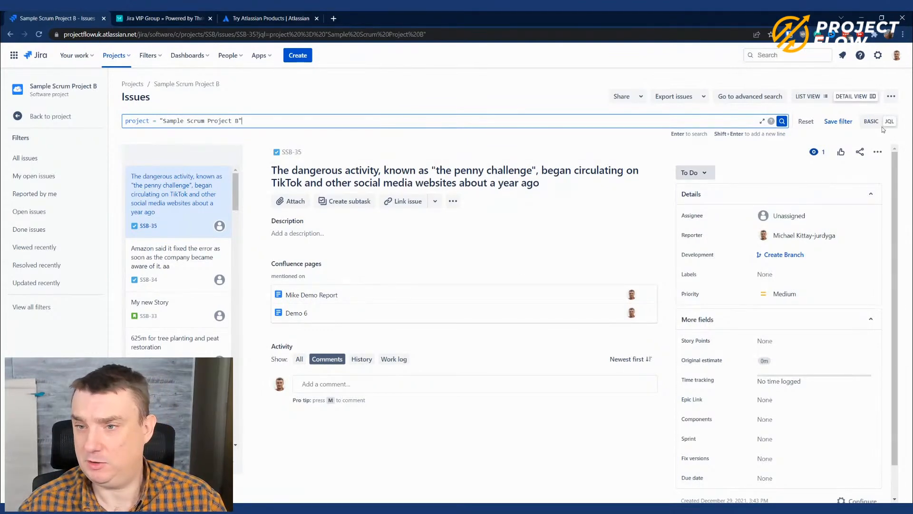
- Show the search results as a list and look through the project's issues
click(809, 98)
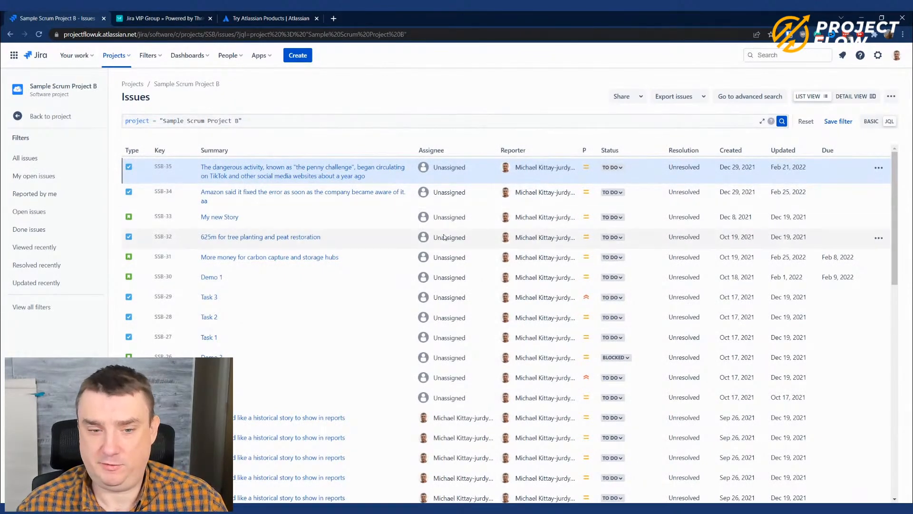
scroll(452, 233, down, 8)
scroll(452, 232, down, 5)
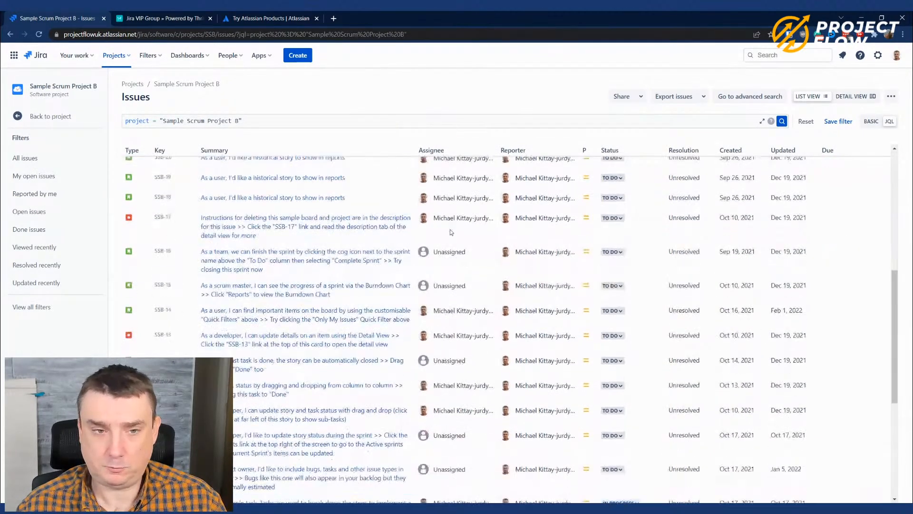
scroll(451, 232, up, 8)
scroll(451, 232, up, 5)
- Extend the project query with an AND operator for a second condition
click(289, 122)
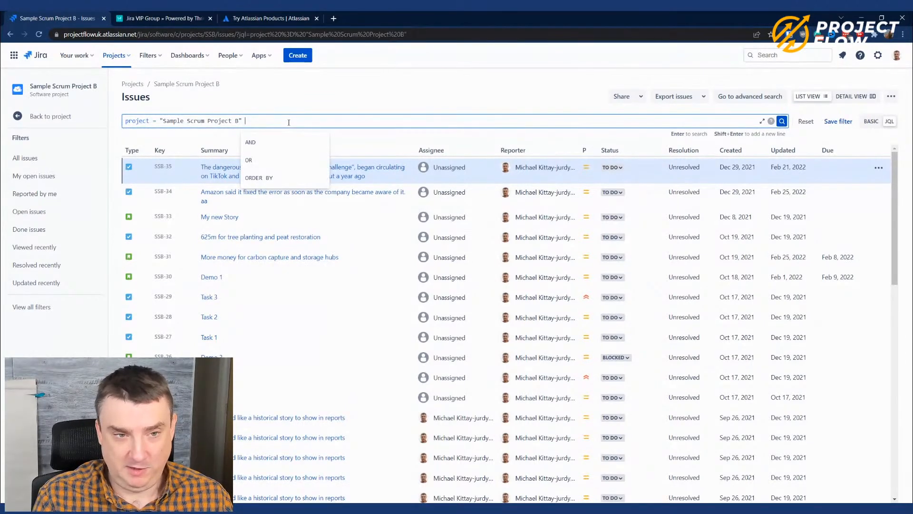
key(Down)
key(Down)
key(Down)
key(Up)
key(Up)
key(Return)
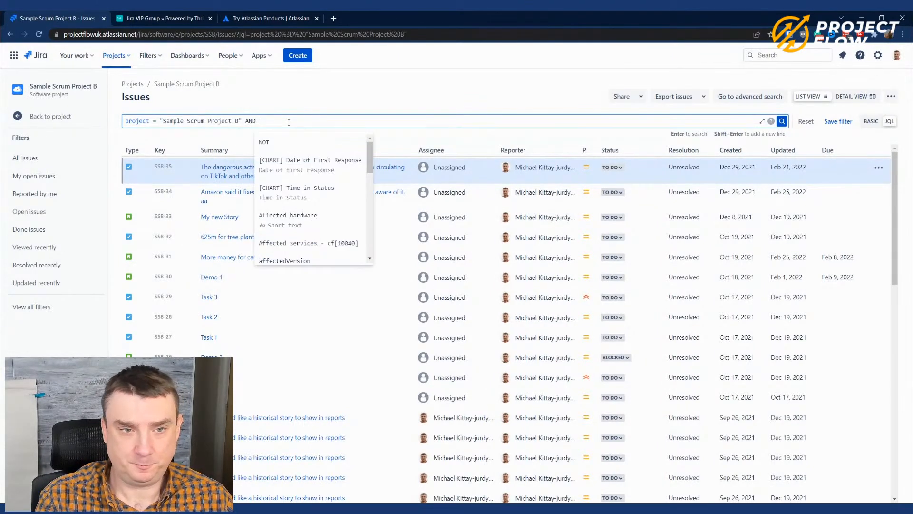
- Add component = Backend as the second condition and run the search
text(comp)
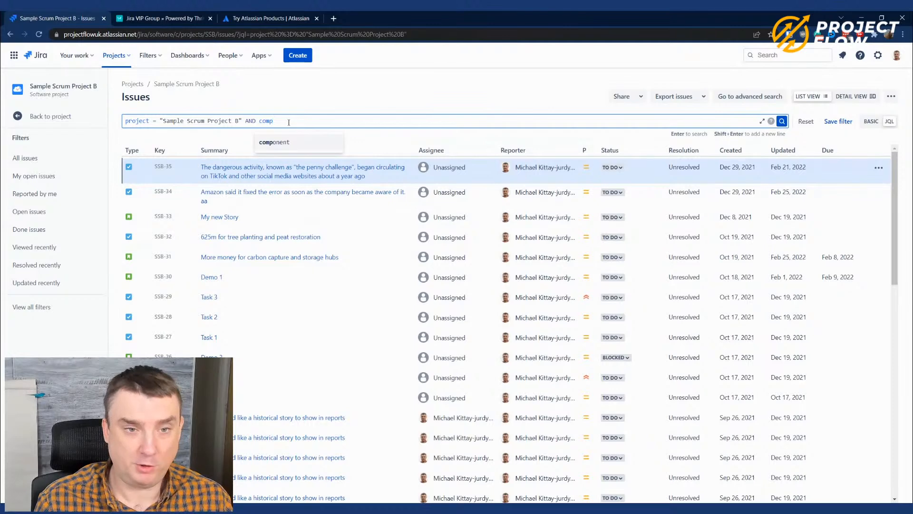
key(Return)
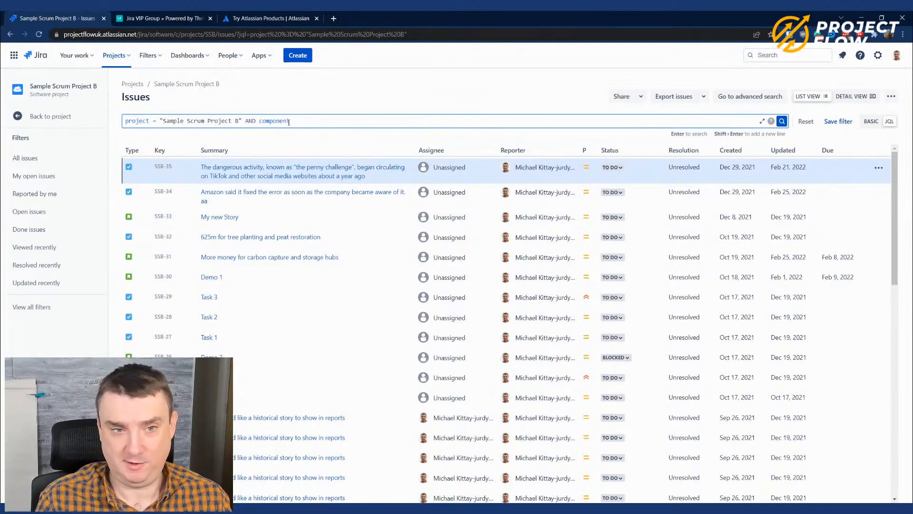
key(Return)
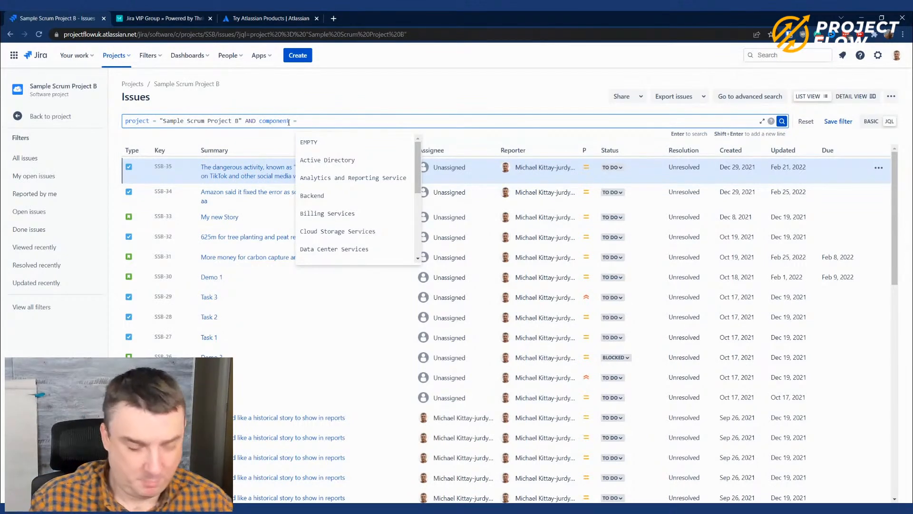
text(back)
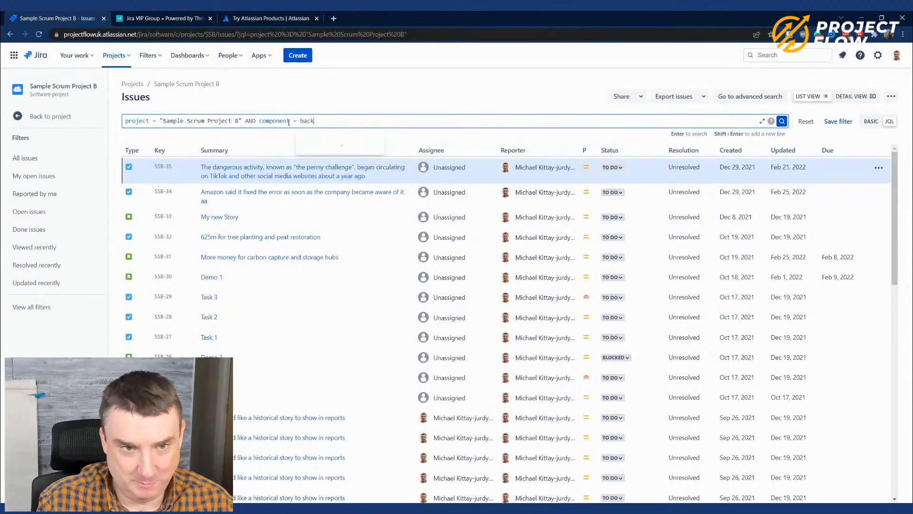
key(Return)
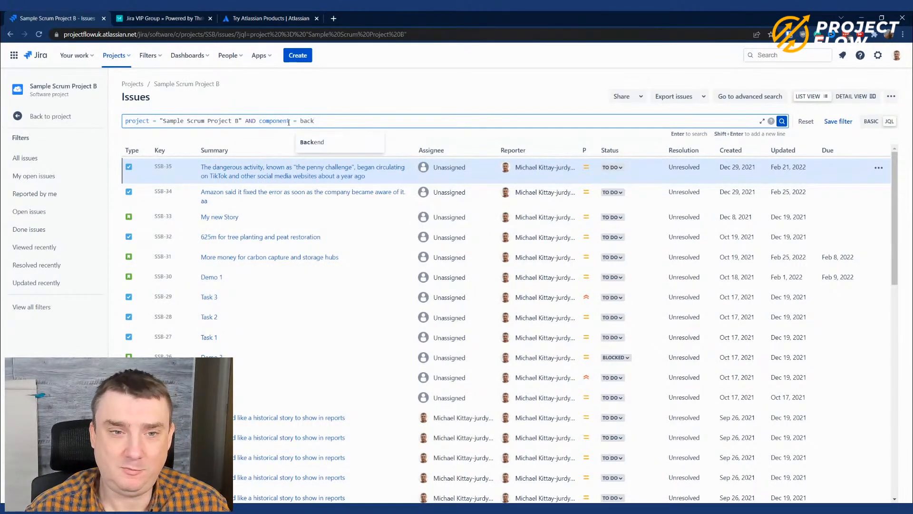
click(318, 143)
click(782, 121)
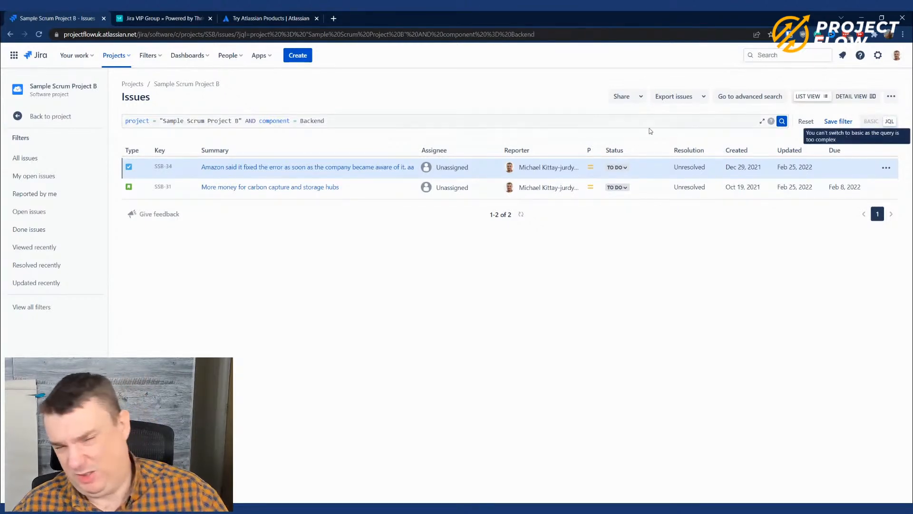
- Remove the component = Backend condition from the query, keeping the project condition and the AND operator
click(379, 126)
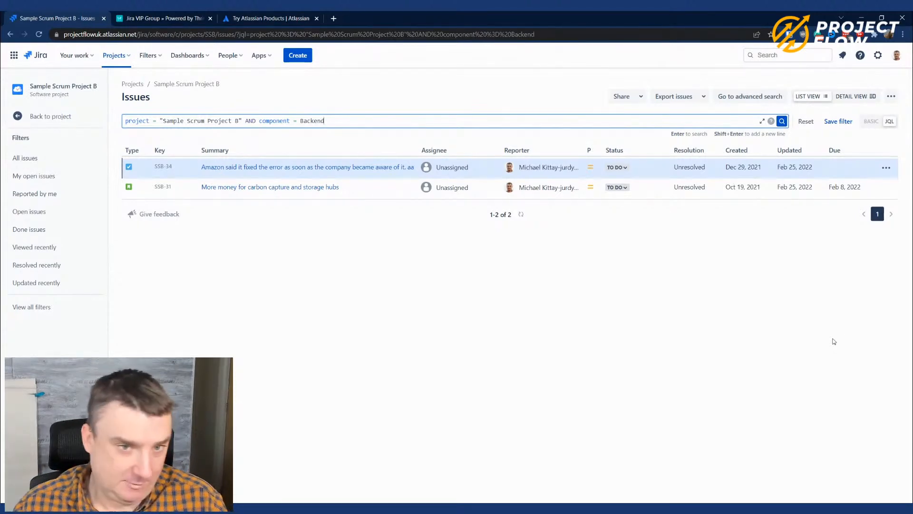
key(BackSpace)
key(BackSpace)
key(BackSpace)
key(BackSpace)
key(BackSpace)
key(BackSpace)
key(BackSpace)
key(BackSpace)
key(BackSpace)
key(BackSpace)
key(BackSpace)
key(BackSpace)
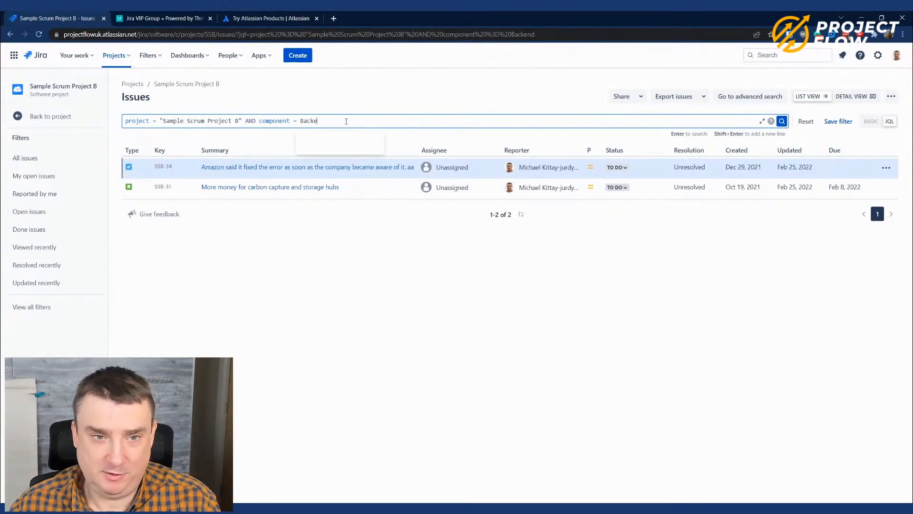
key(BackSpace)
key(BackSpace)
key(BackSpace)
key(BackSpace)
key(BackSpace)
key(BackSpace)
key(BackSpace)
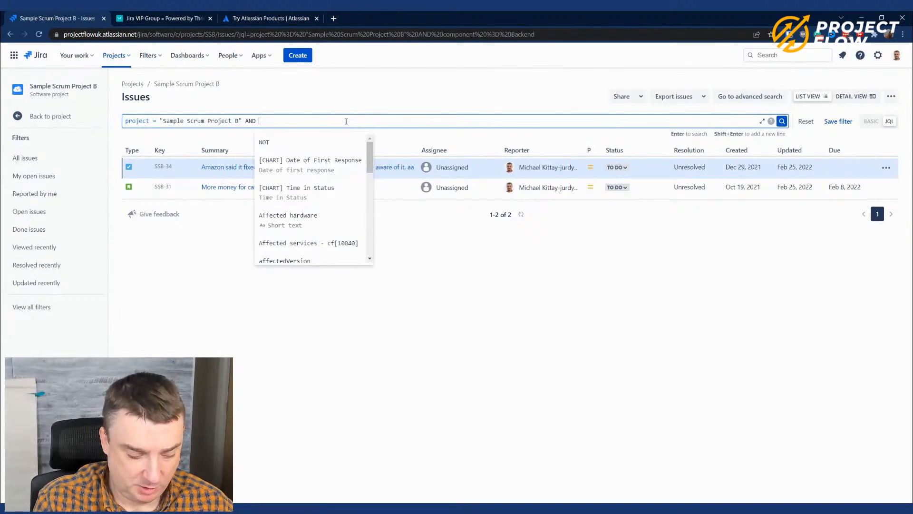
- Add the created field after the AND operator as the new condition's field
text(crate)
key(BackSpace)
key(BackSpace)
key(BackSpace)
key(BackSpace)
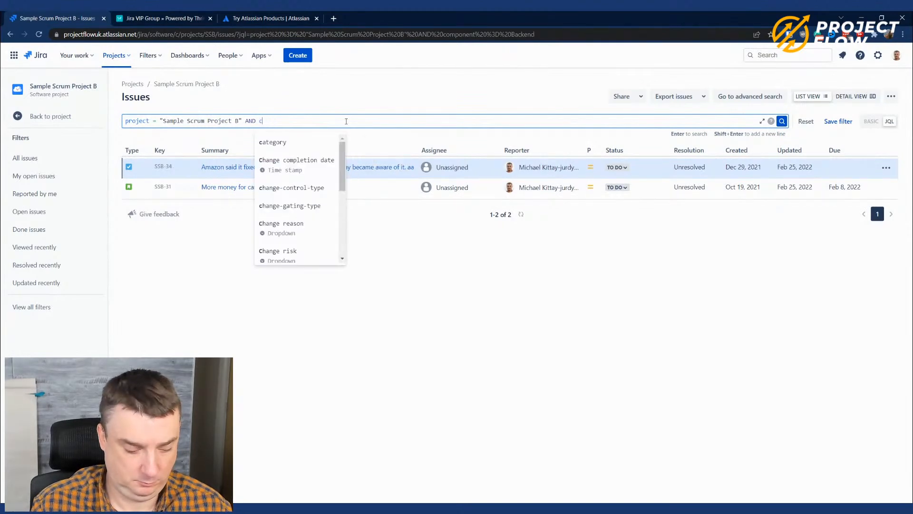
text(rea)
key(Down)
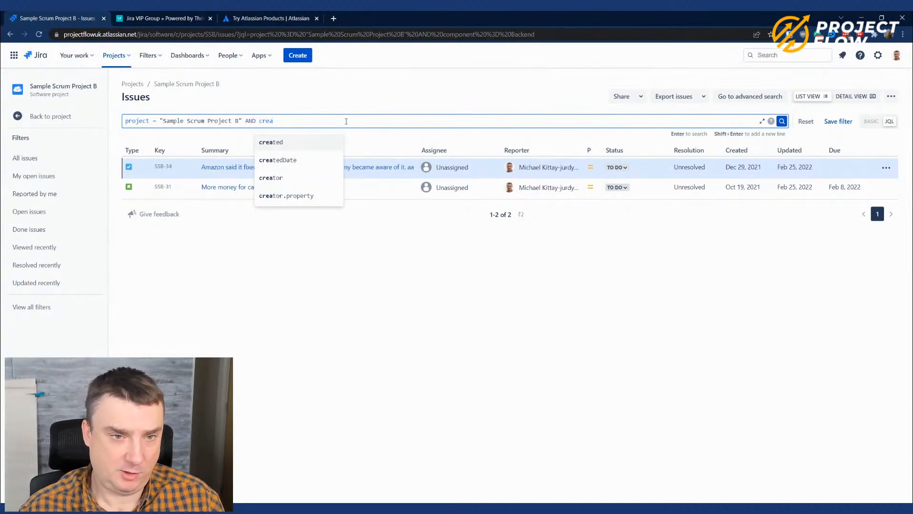
key(Return)
- Complete the date condition as created >= -7D and run the search
key(Down)
key(Down)
key(Down)
key(Down)
key(Return)
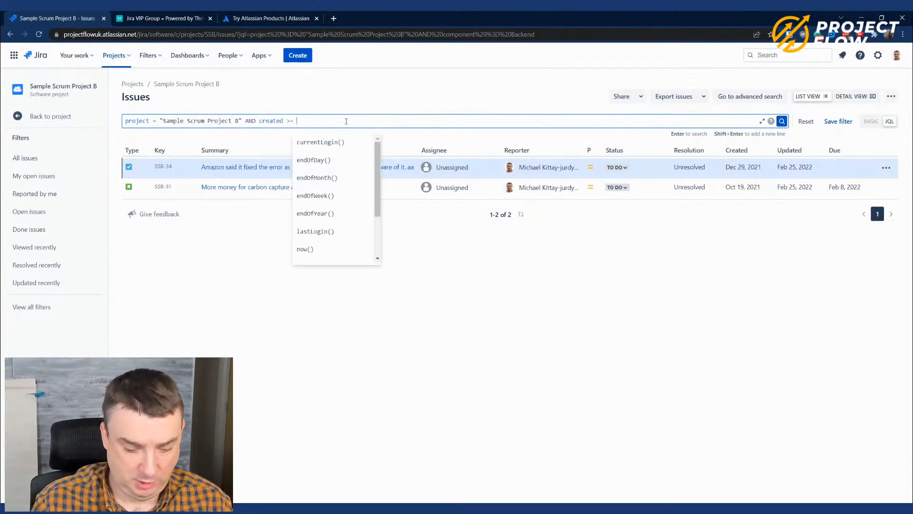
text(-)
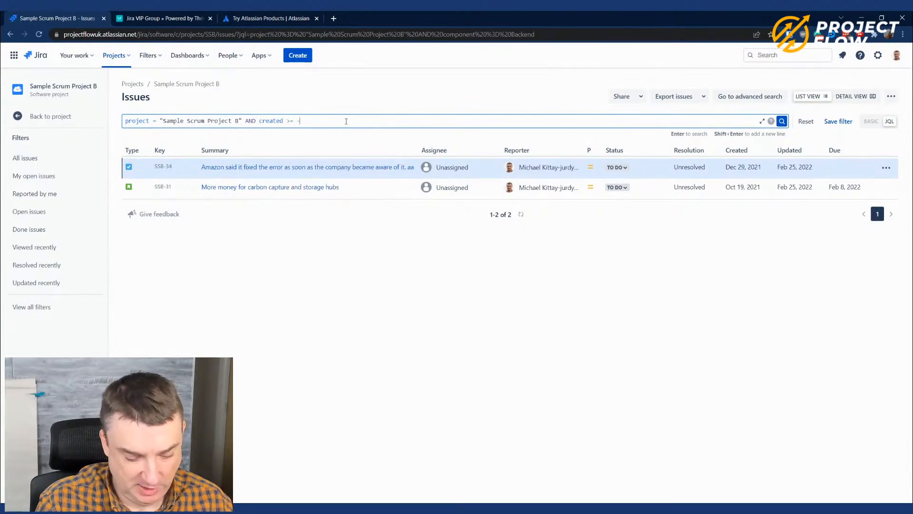
text(7D)
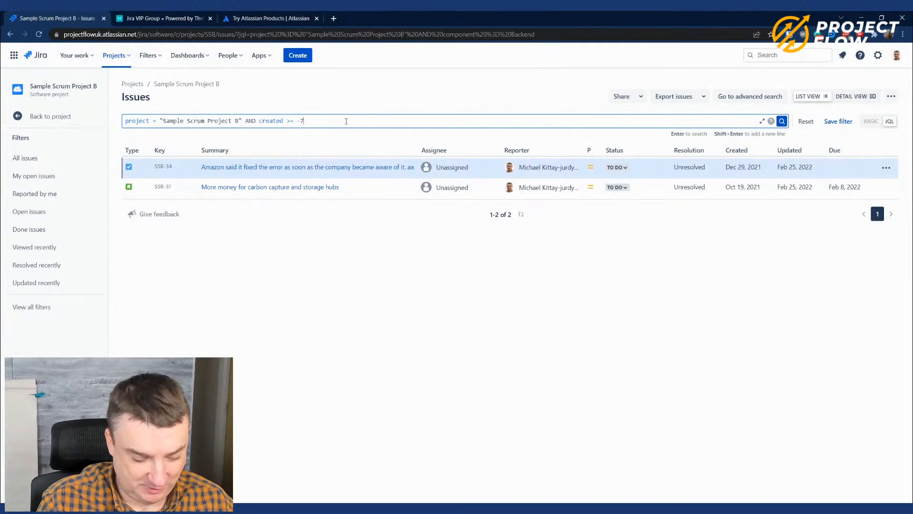
key(Return)
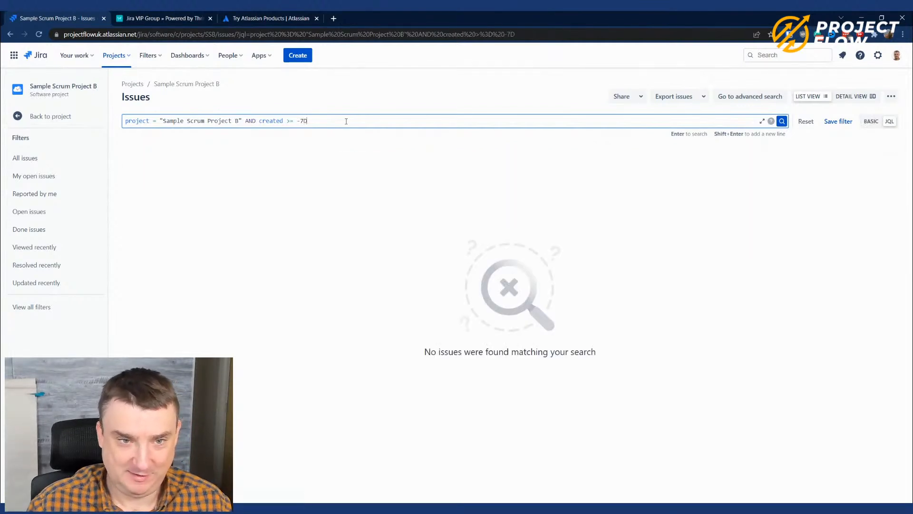
- Change the created condition's period to -20D and rerun the search
key(Left)
key(BackSpace)
text(20)
key(Return)
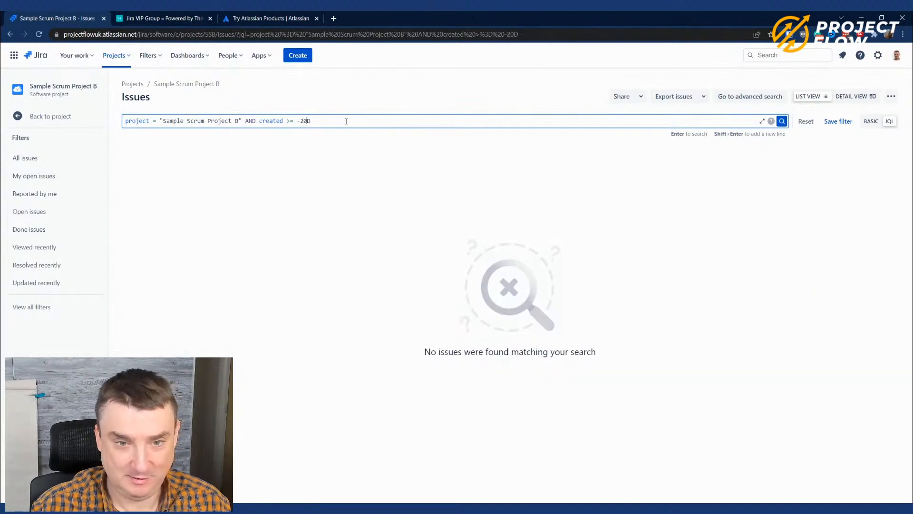
- Widen the created condition's period to -200D and rerun the search
key(BackSpace)
key(BackSpace)
text(200)
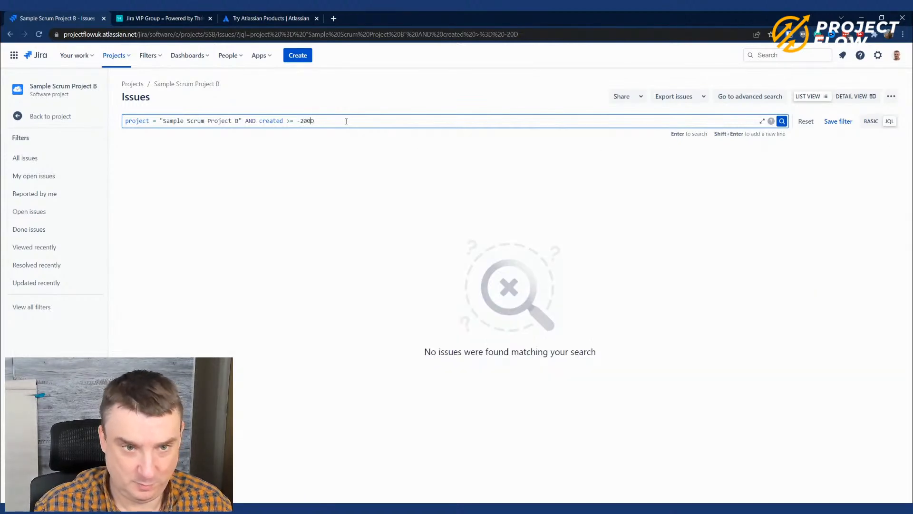
key(Return)
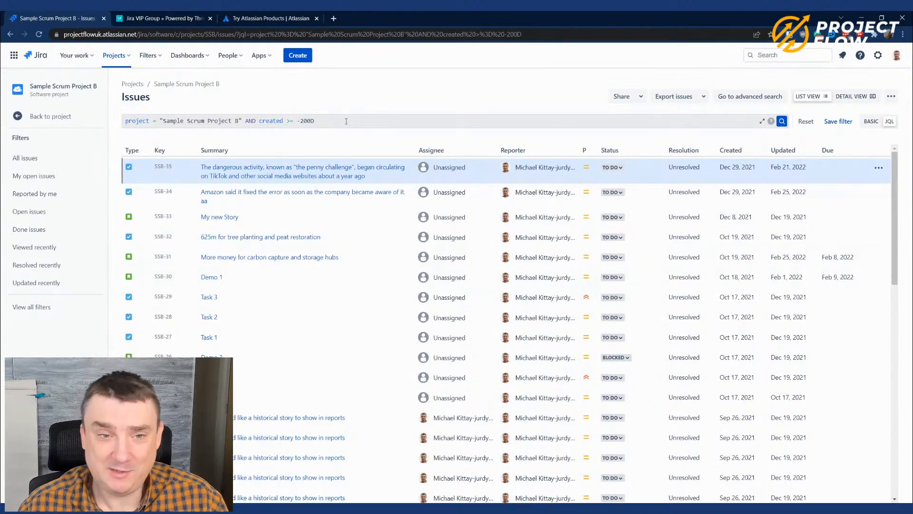
- Narrow the created condition's period to -100D and rerun the search
click(307, 120)
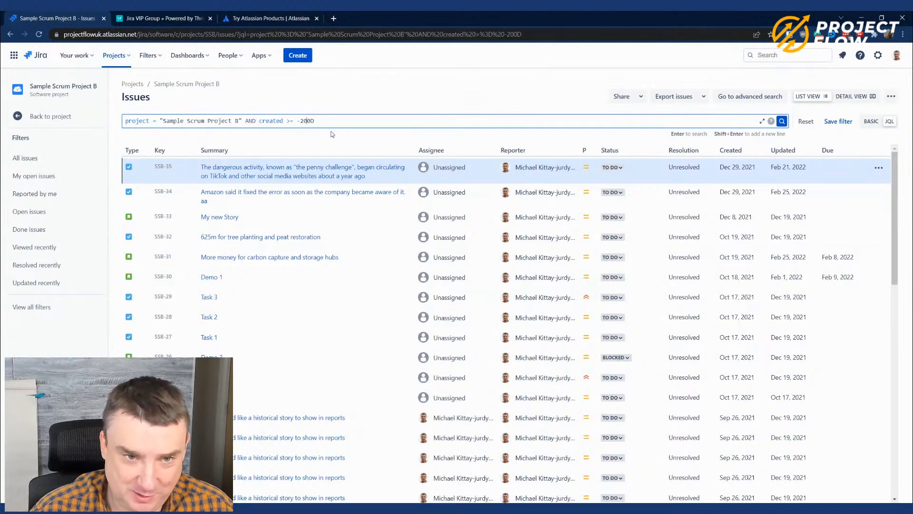
key(BackSpace)
text(1)
key(Return)
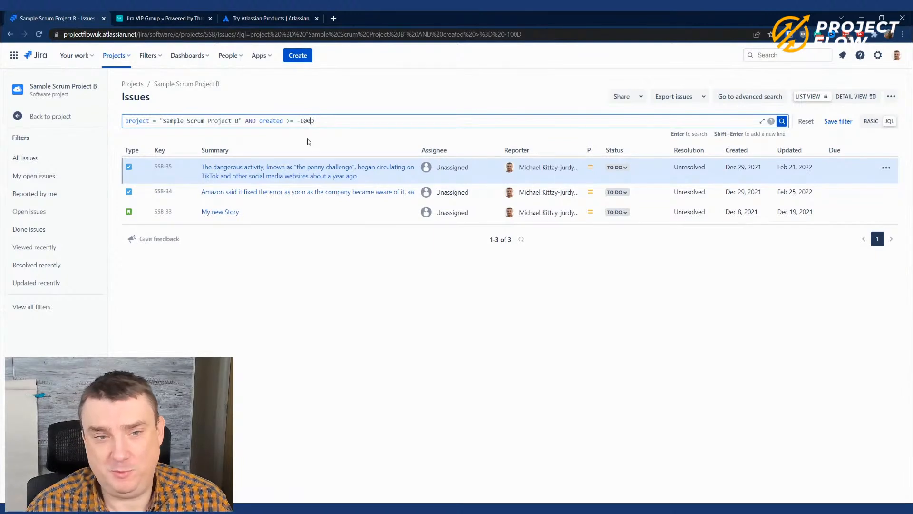
- Change the created condition's period to -24H and rerun the search
key(BackSpace)
key(BackSpace)
key(BackSpace)
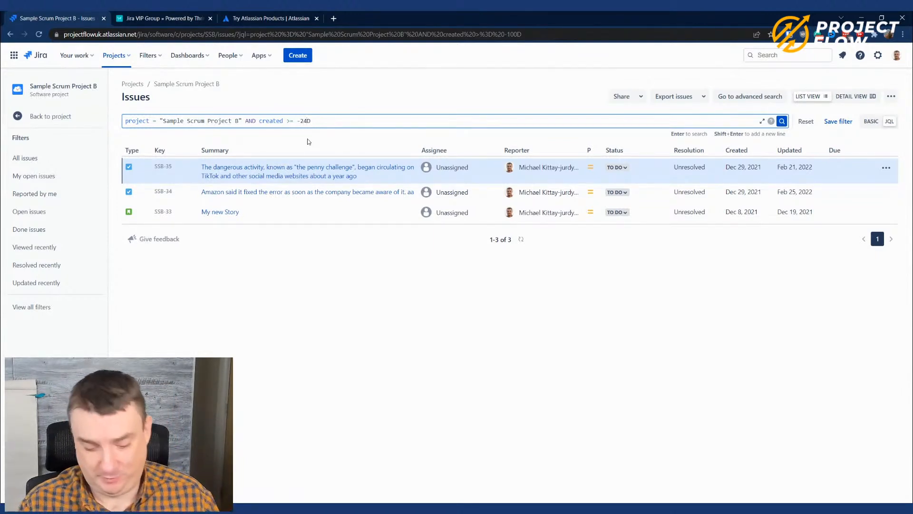
key(Delete)
text(H)
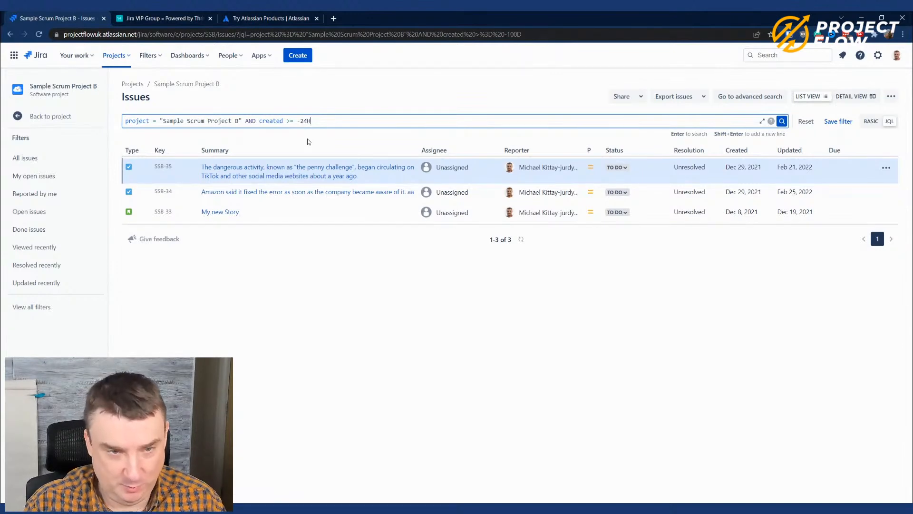
key(Return)
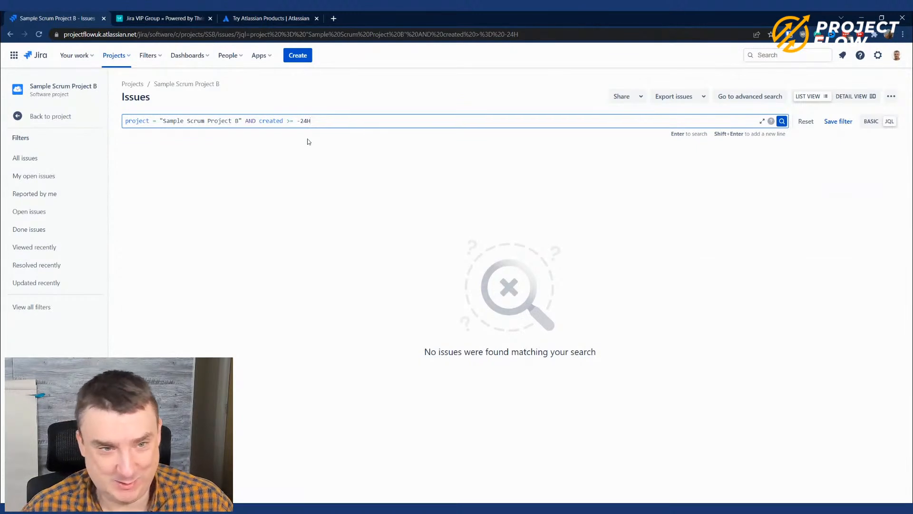
- Set the created condition's period to -200D, rerun the search and look through the matching issues
key(BackSpace)
key(BackSpace)
key(BackSpace)
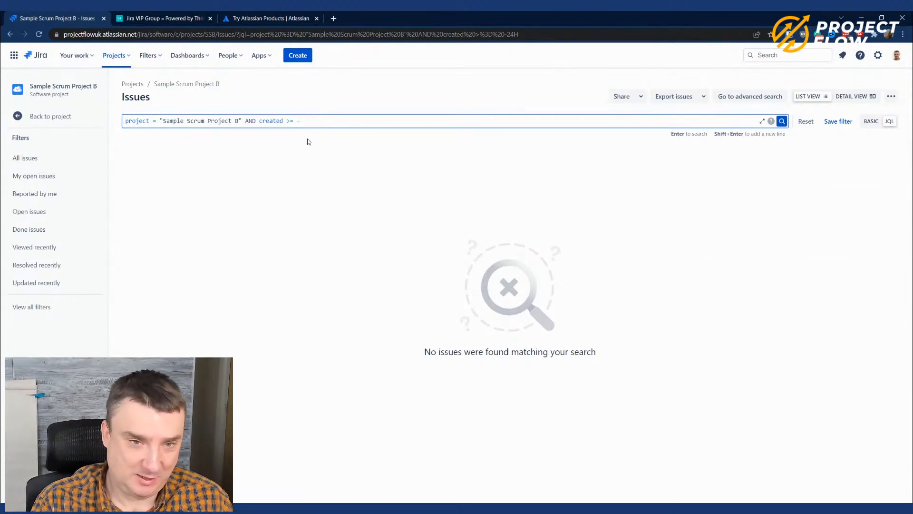
text(200)
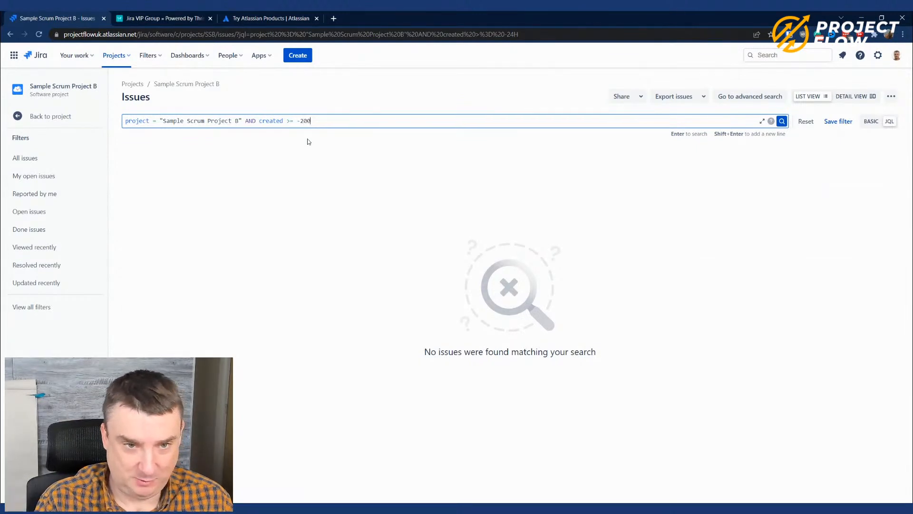
text(D)
key(Return)
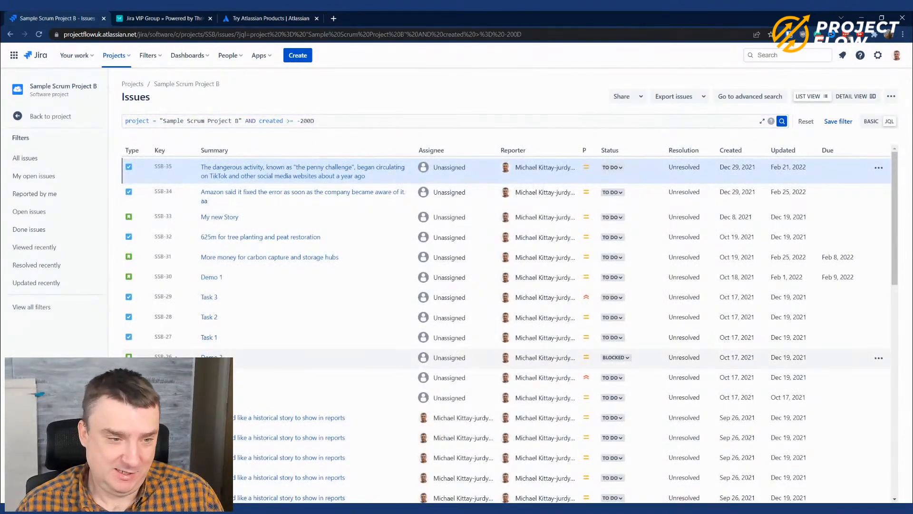
scroll(309, 238, down, 6)
scroll(504, 484, down, 7)
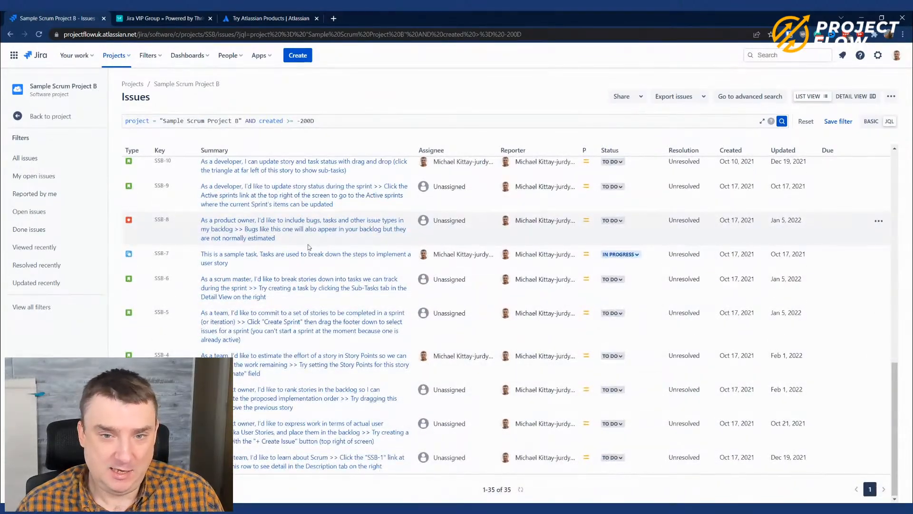
scroll(307, 244, up, 10)
- Order the search results by issue key and look through the sorted list
click(326, 123)
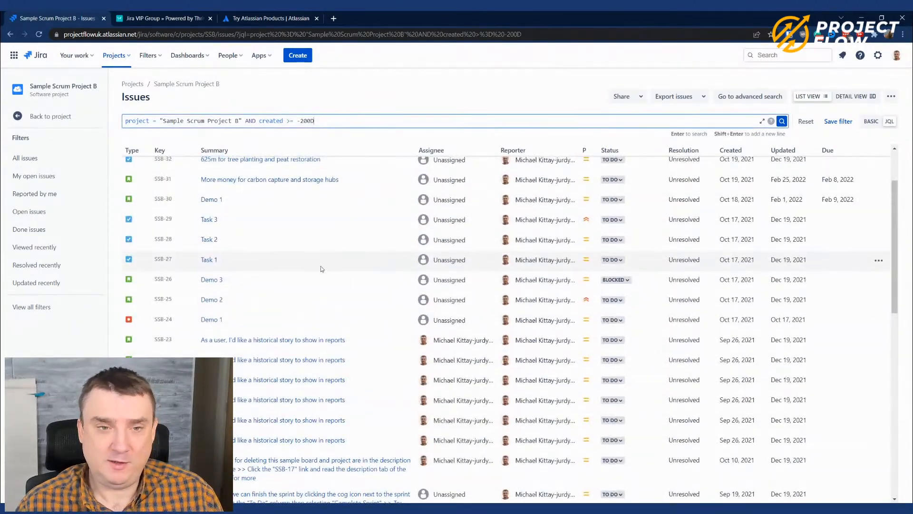
scroll(328, 285, up, 2)
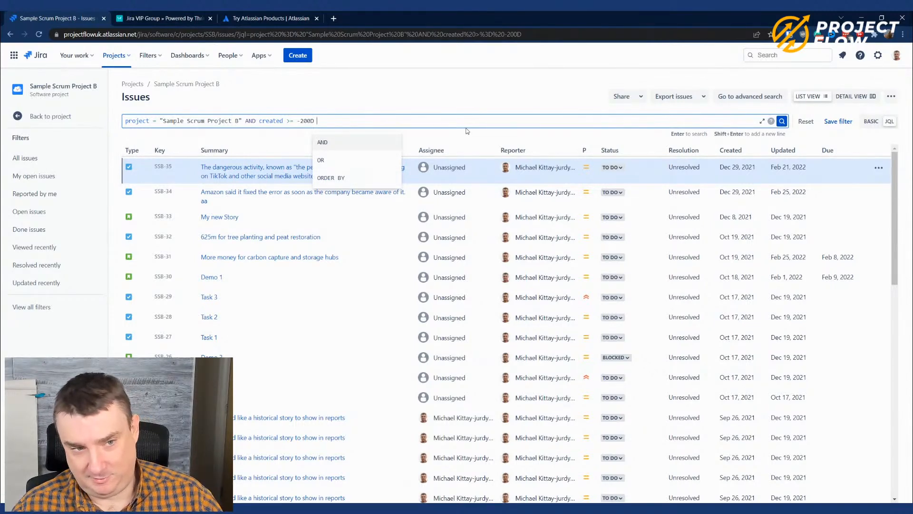
click(348, 94)
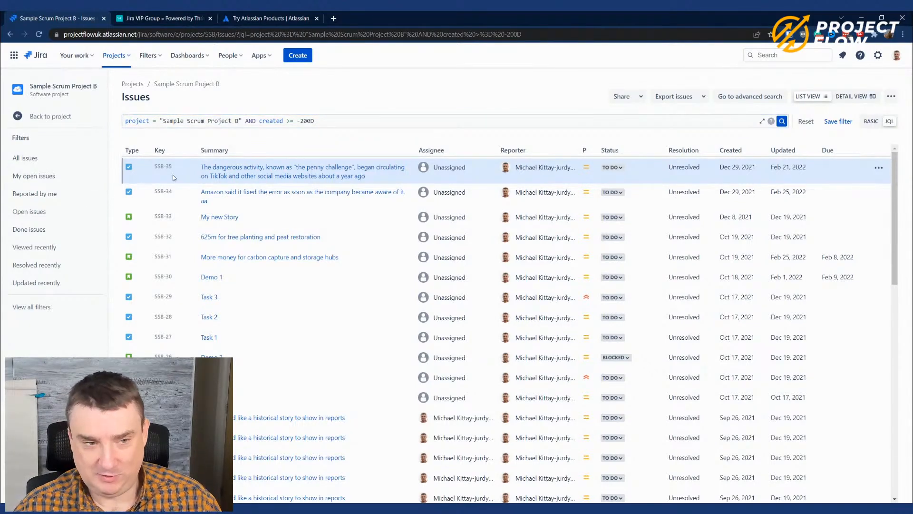
click(160, 151)
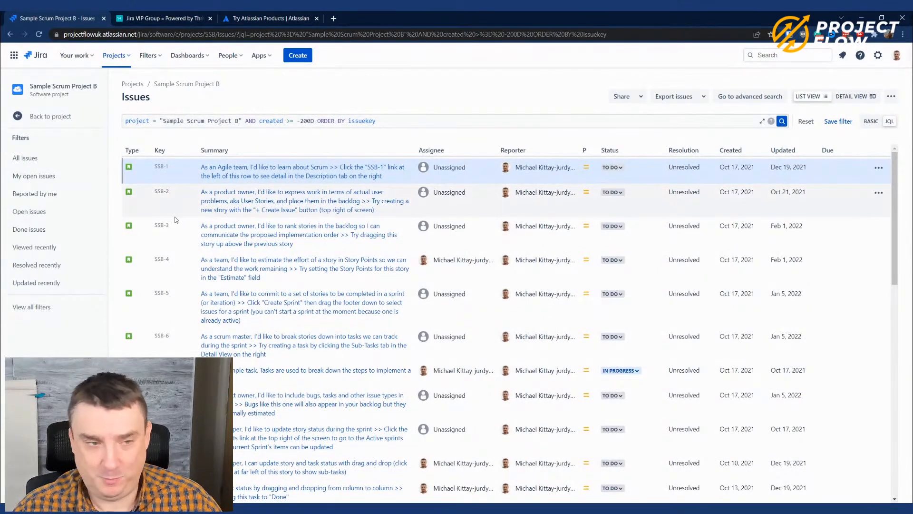
scroll(172, 166, down, 5)
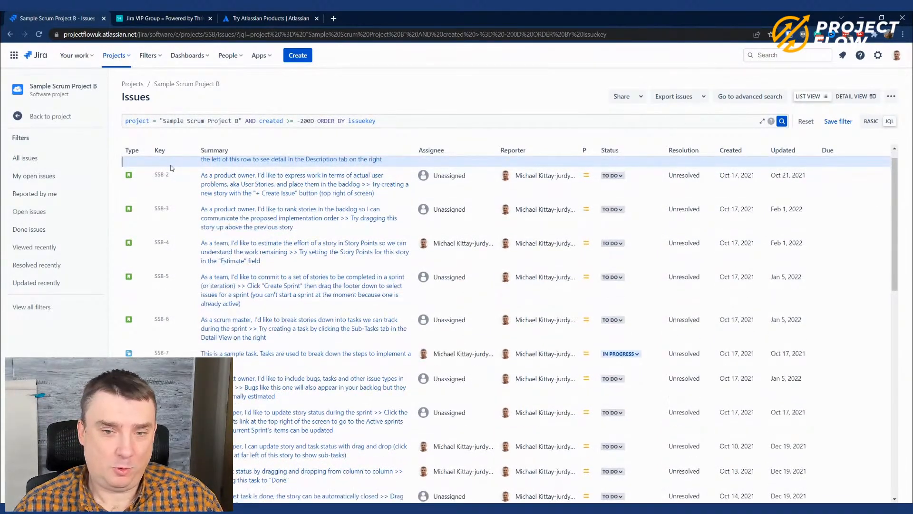
scroll(173, 220, down, 10)
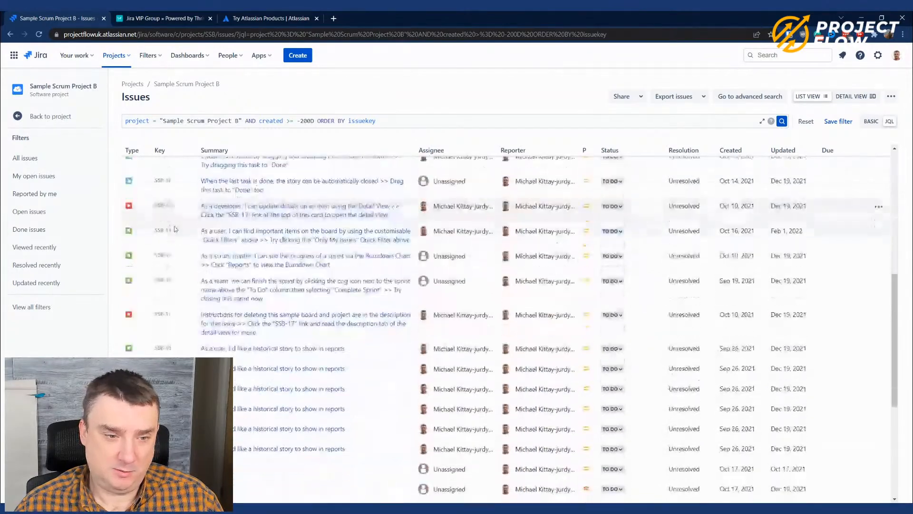
scroll(160, 342, up, 15)
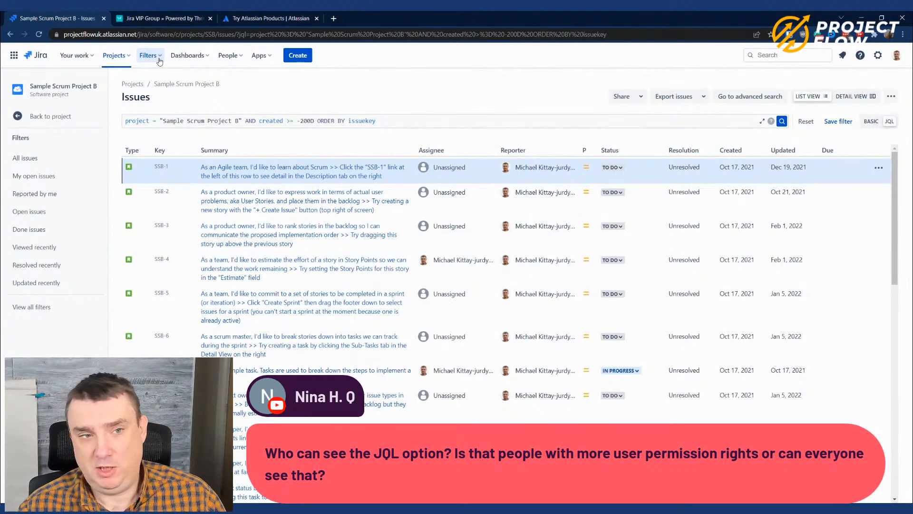
- Go to the home page and open the advanced issue search across all projects
click(41, 61)
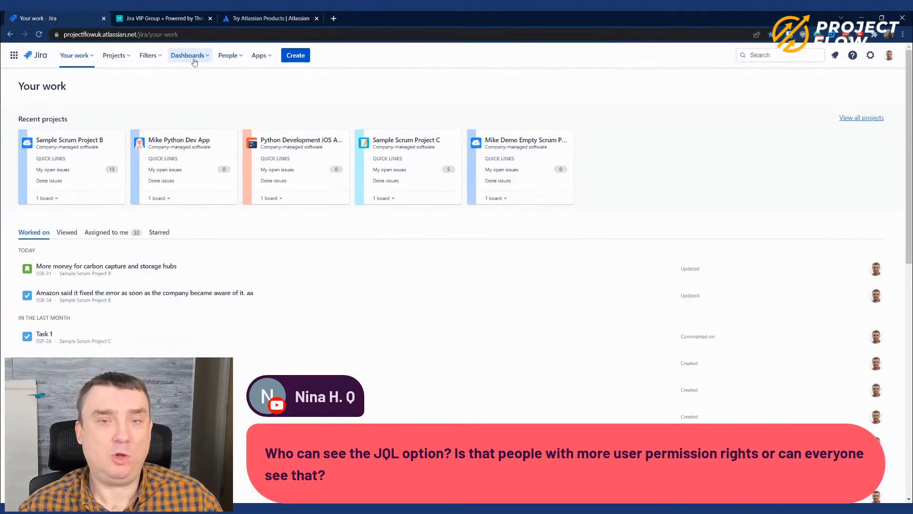
click(157, 60)
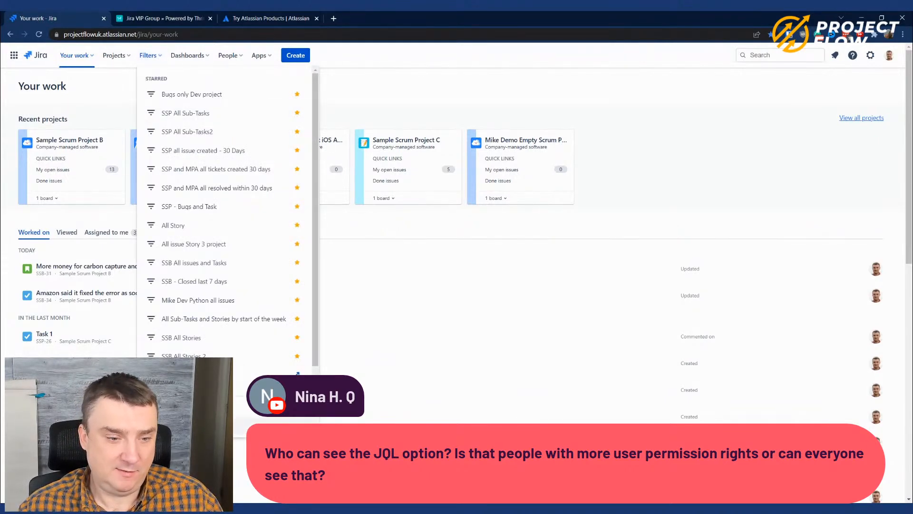
click(190, 426)
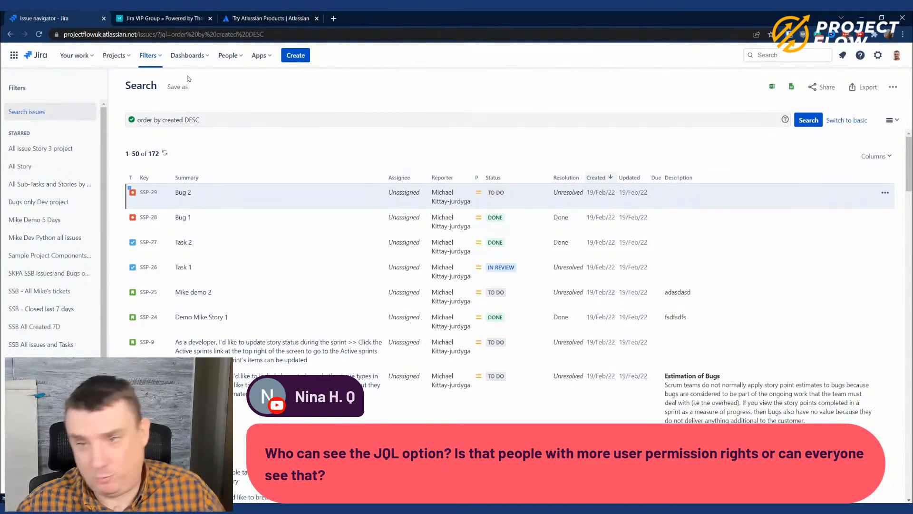
- Change the query's ordering to the Approvals field (cf[10029]) ascending, then switch the search to basic mode
click(229, 123)
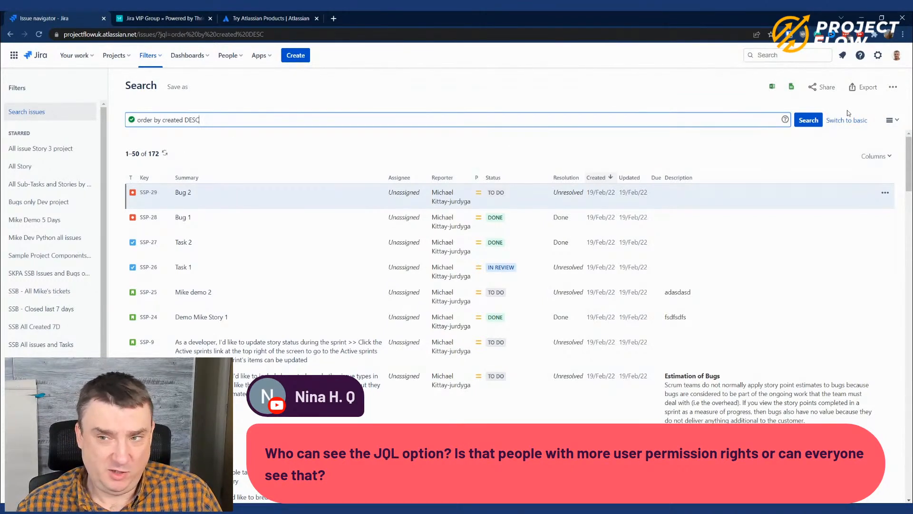
key(BackSpace)
key(BackSpace)
key(BackSpace)
key(BackSpace)
key(BackSpace)
key(BackSpace)
key(BackSpace)
key(BackSpace)
key(BackSpace)
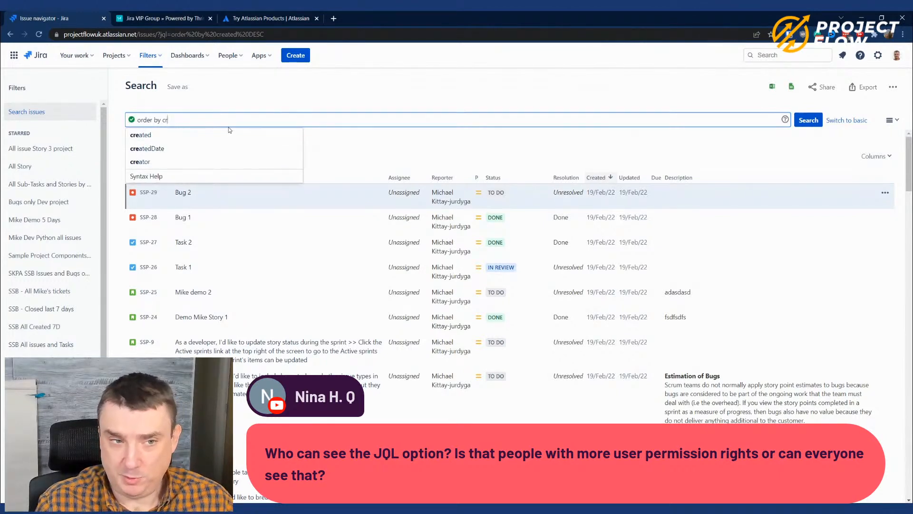
key(BackSpace)
key(BackSpace)
key(BackSpace)
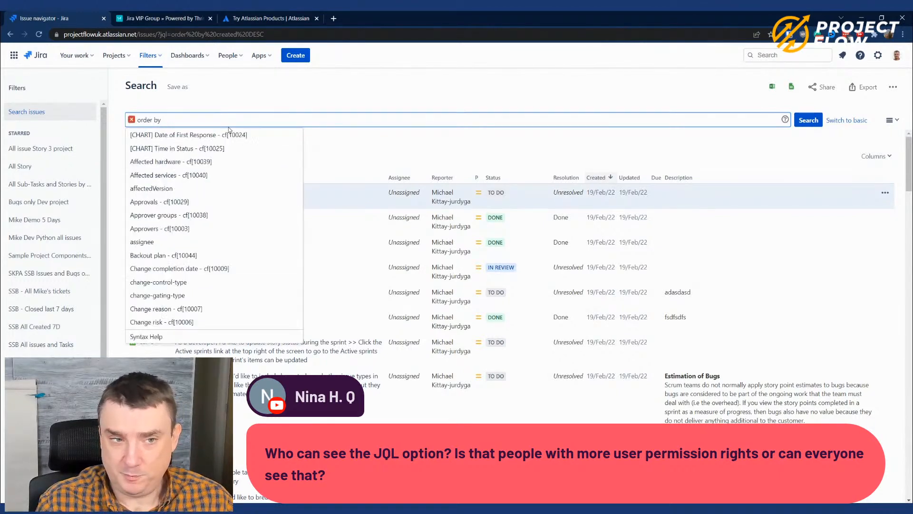
click(157, 201)
click(182, 137)
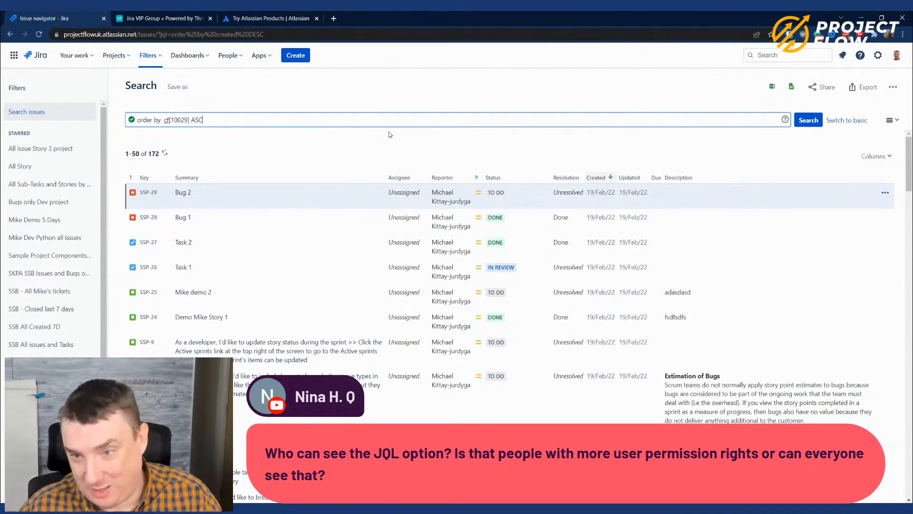
click(833, 119)
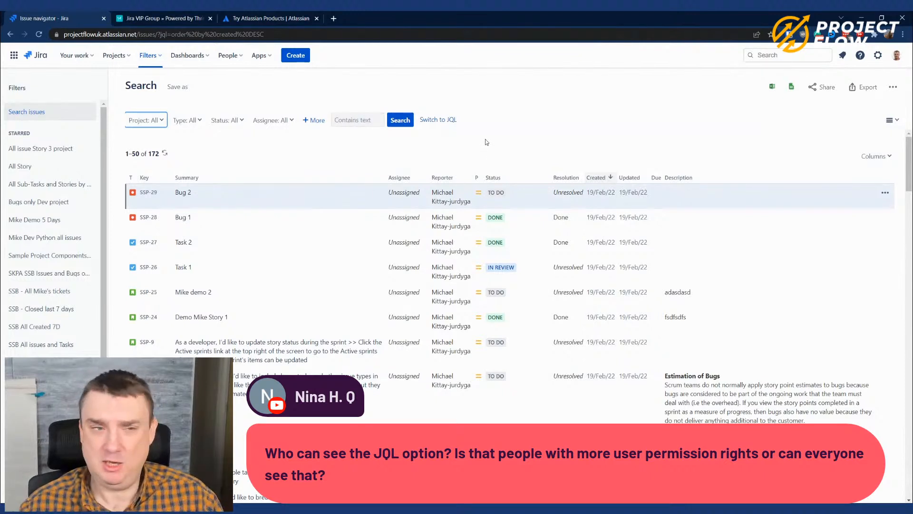
- Open Sample Scrum Project B and go to its issues list
click(117, 58)
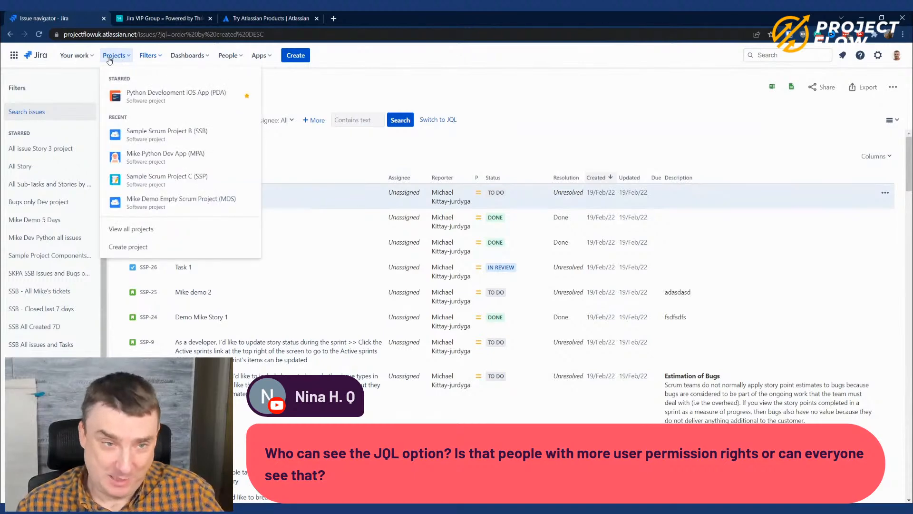
click(152, 135)
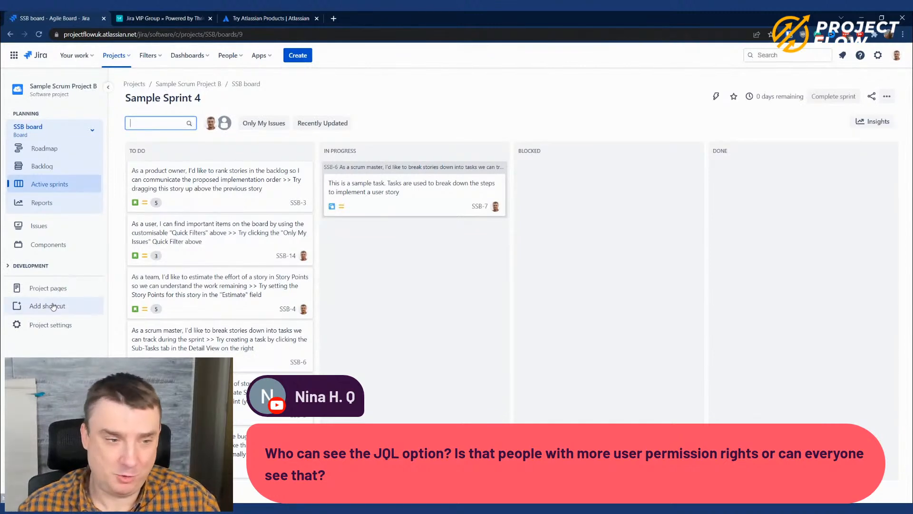
click(46, 227)
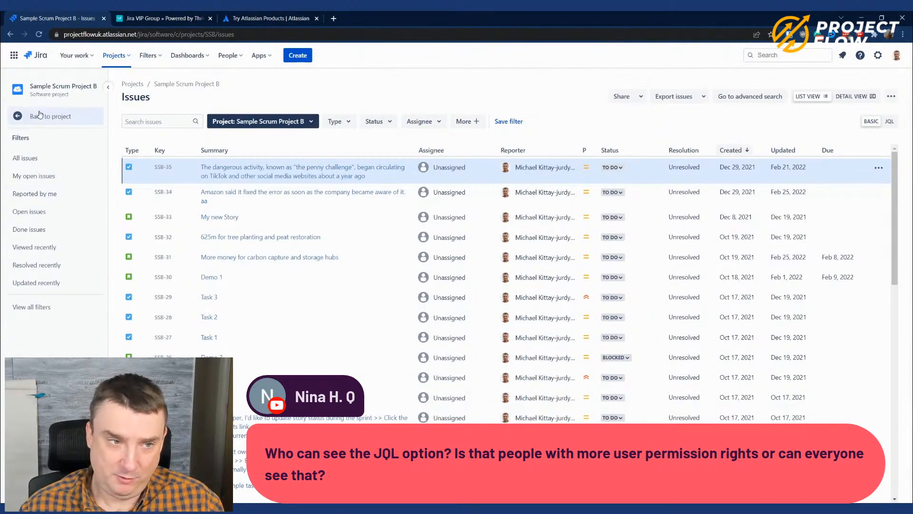
click(53, 116)
click(31, 184)
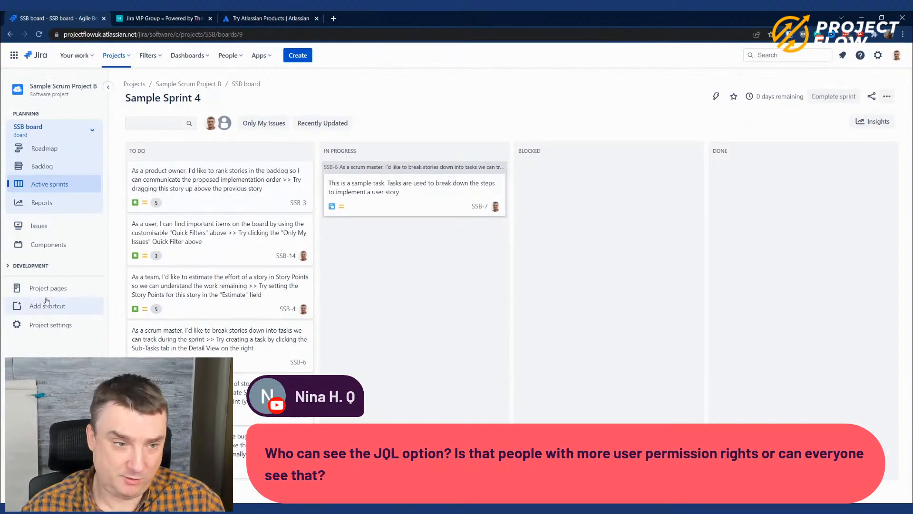
click(39, 226)
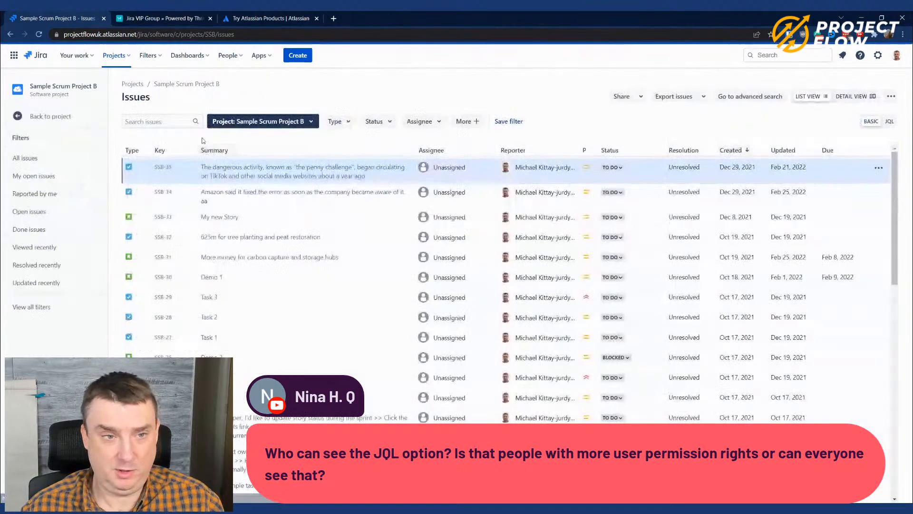
- Switch the project's issue search from basic filters to JQL
click(278, 122)
click(432, 94)
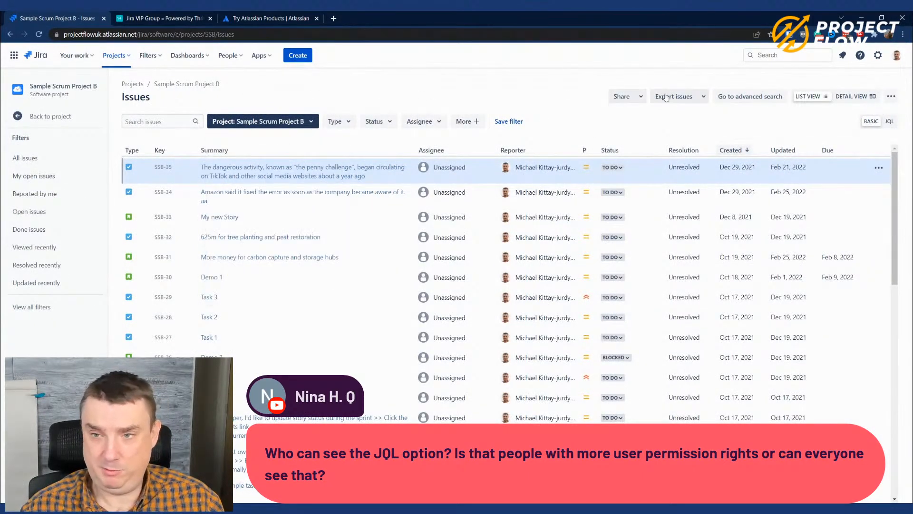
click(889, 122)
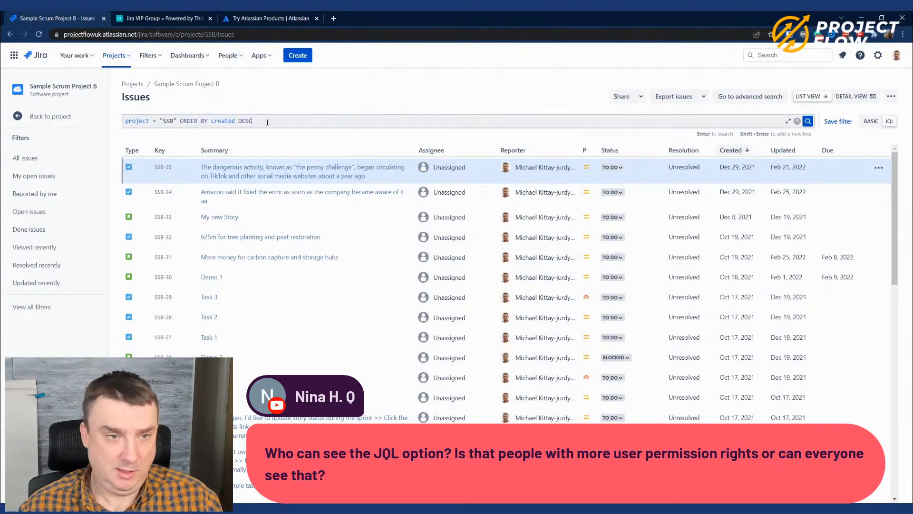
key(ctrl+BackSpace)
key(ctrl+BackSpace)
key(ctrl+BackSpace)
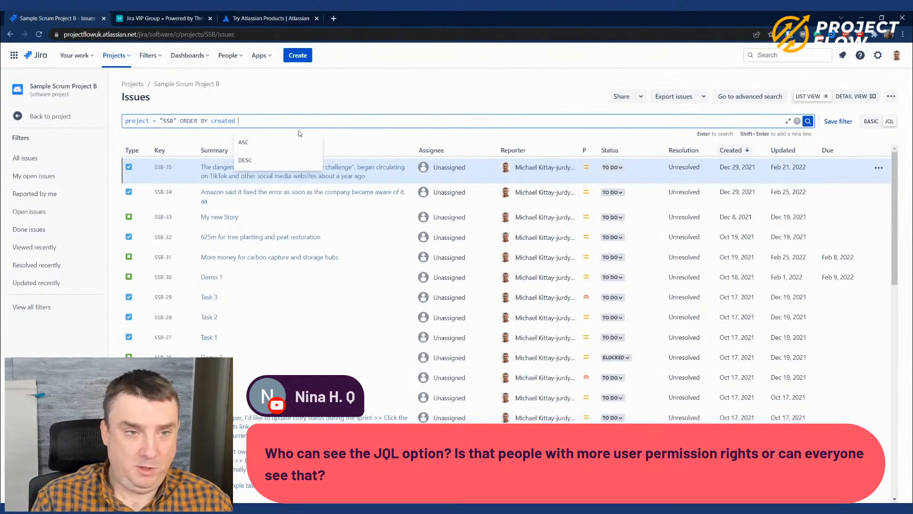
key(ctrl+BackSpace)
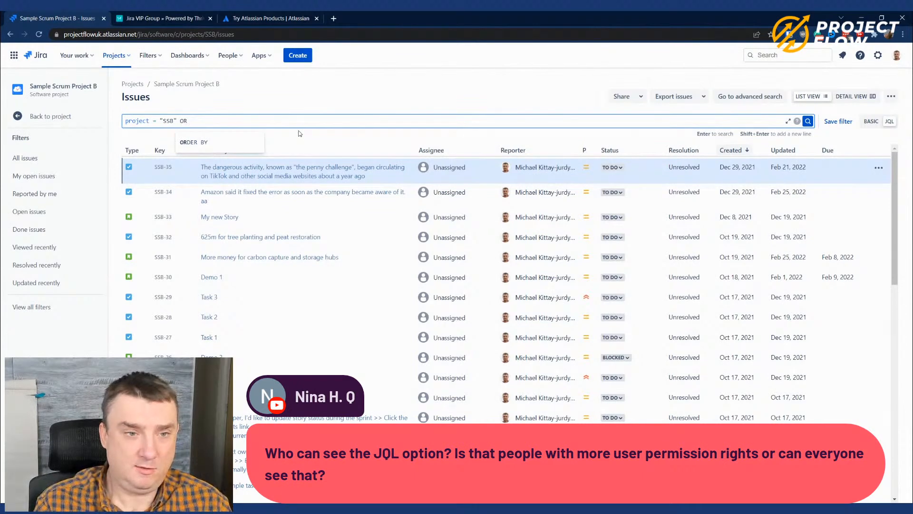
text(AND sp)
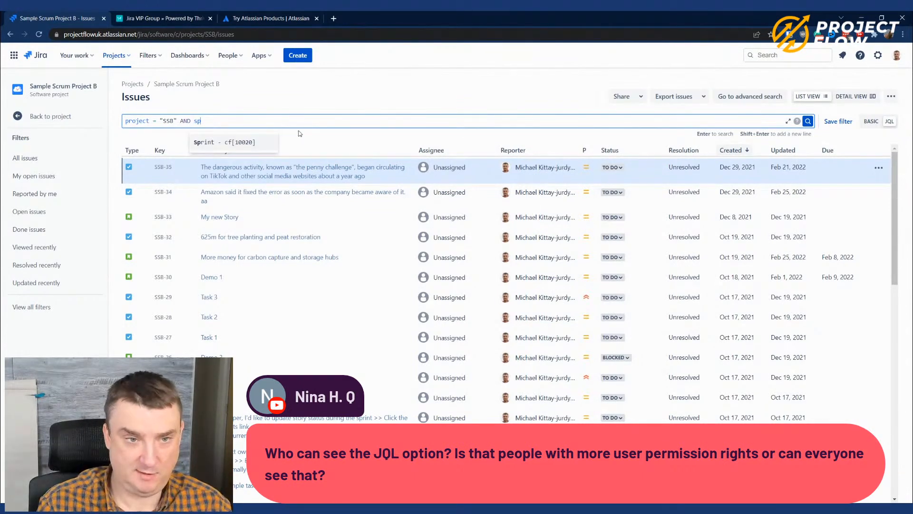
key(Return)
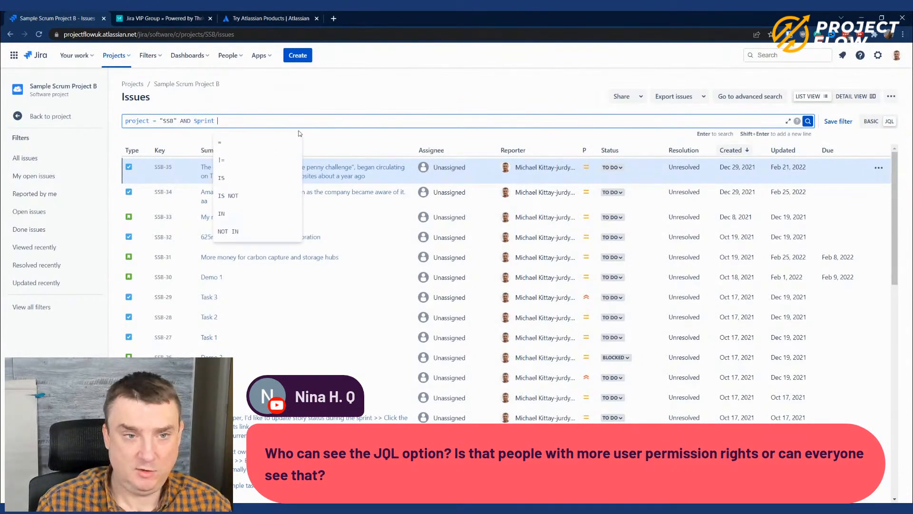
text(=)
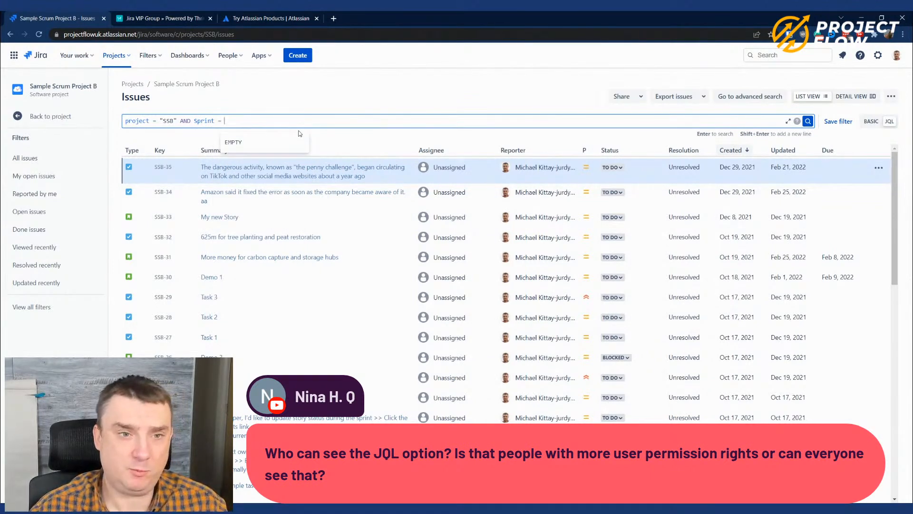
key(BackSpace)
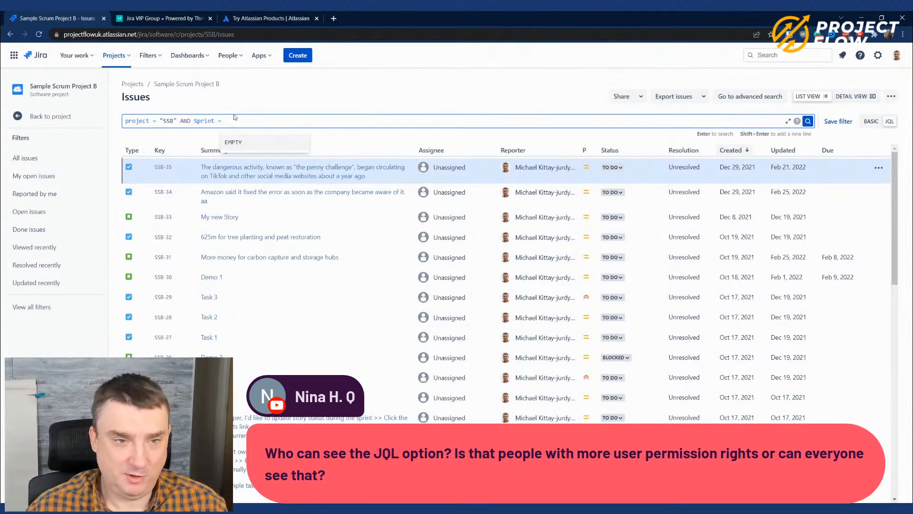
key(BackSpace)
key(BackSpace)
key(Down)
key(Down)
key(Down)
key(Down)
key(Up)
key(Up)
key(Return)
key(BackSpace)
key(BackSpace)
key(Down)
key(Return)
- Return to the project, view its active sprint, and create a new sprint in the SSB board's backlog
click(29, 116)
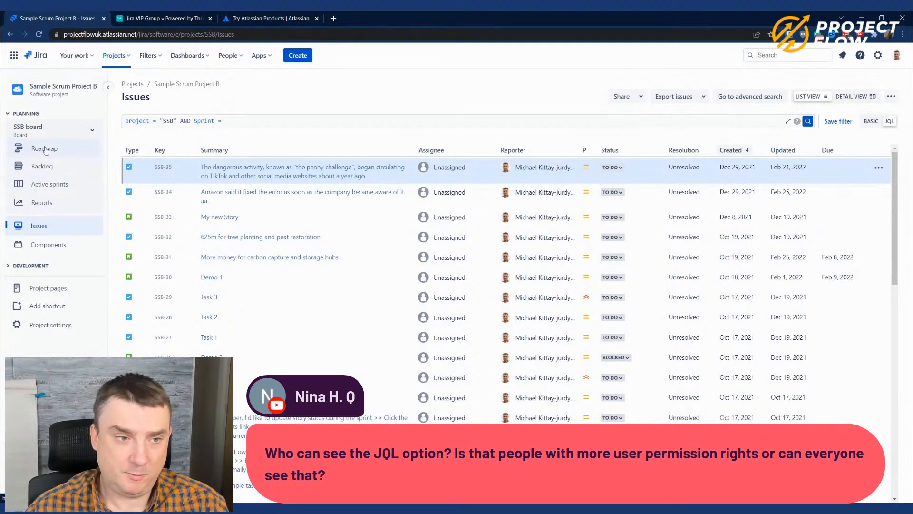
click(41, 186)
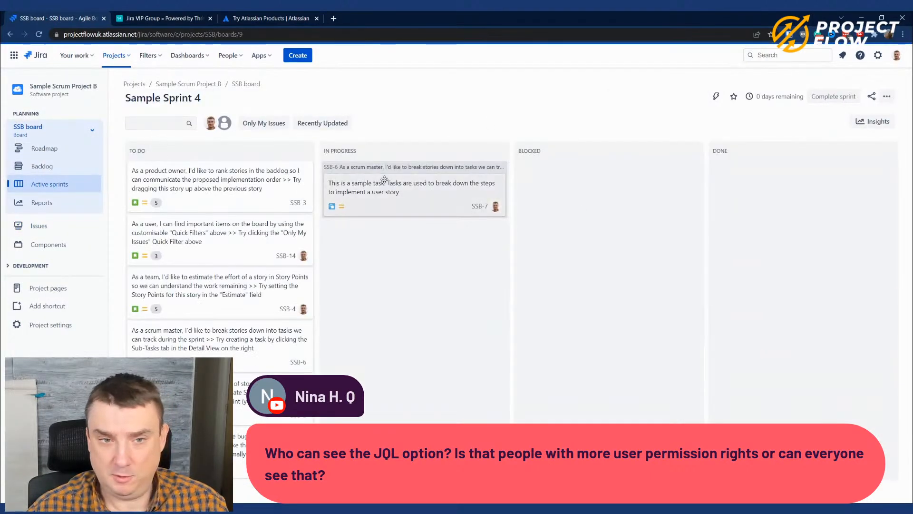
click(41, 167)
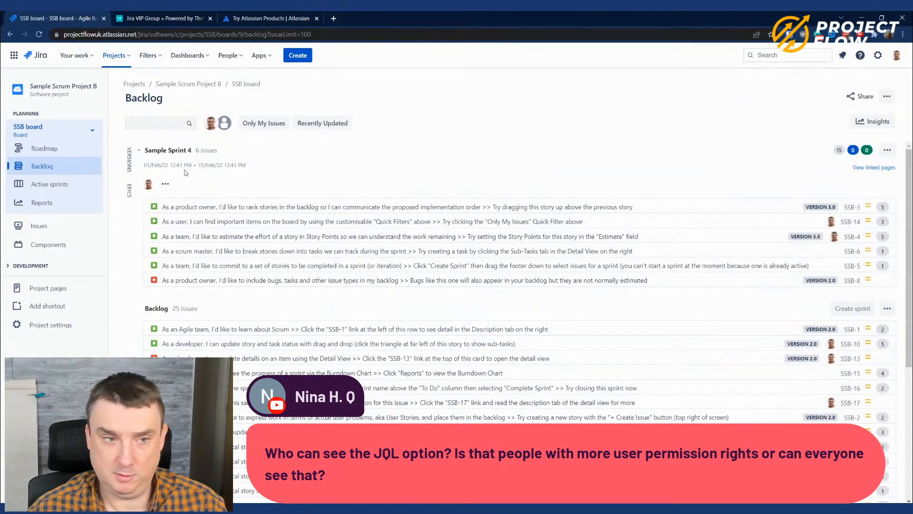
click(842, 310)
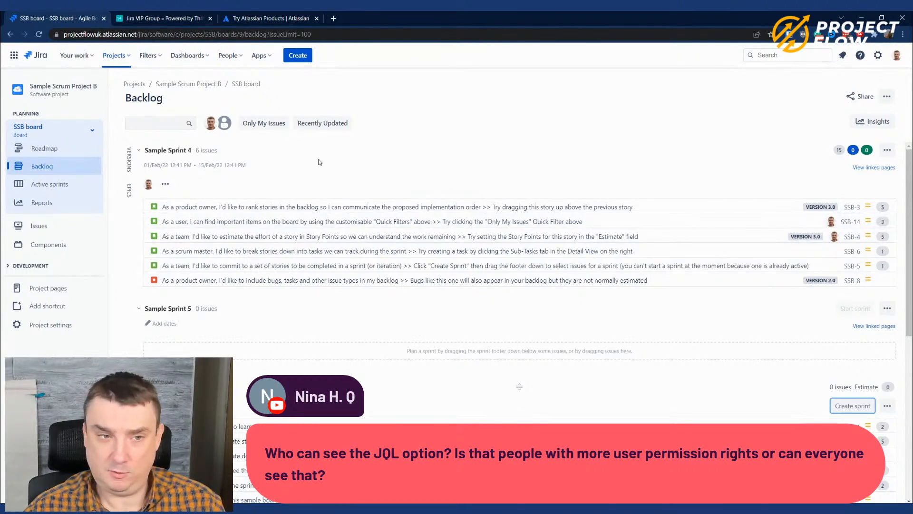
- Copy the sprint name "Sample Sprint 4" from the backlog and return to the project's issues list
drag(192, 150, 145, 150)
key(ctrl+c)
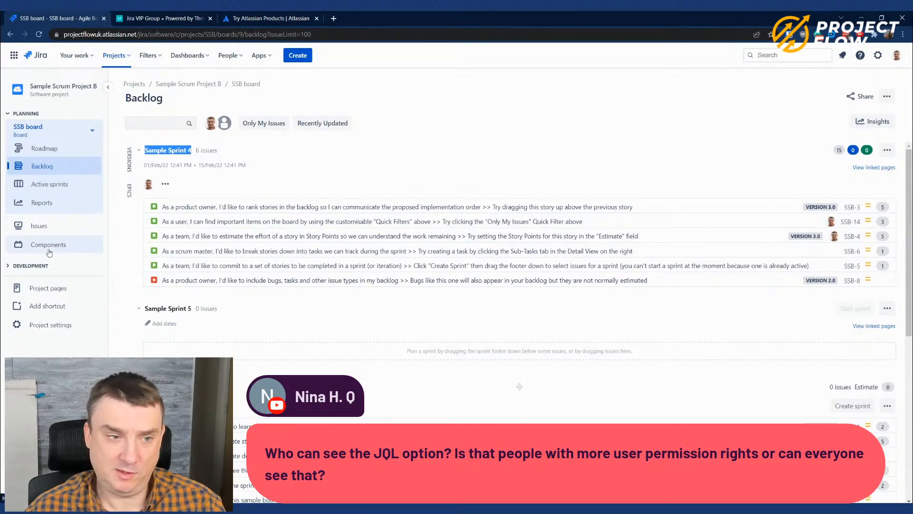
click(47, 225)
- Replace the JQL query's ordering clause with an AND condition setting Sprint equal to the copied name Sample Sprint 4
drag(252, 121, 182, 120)
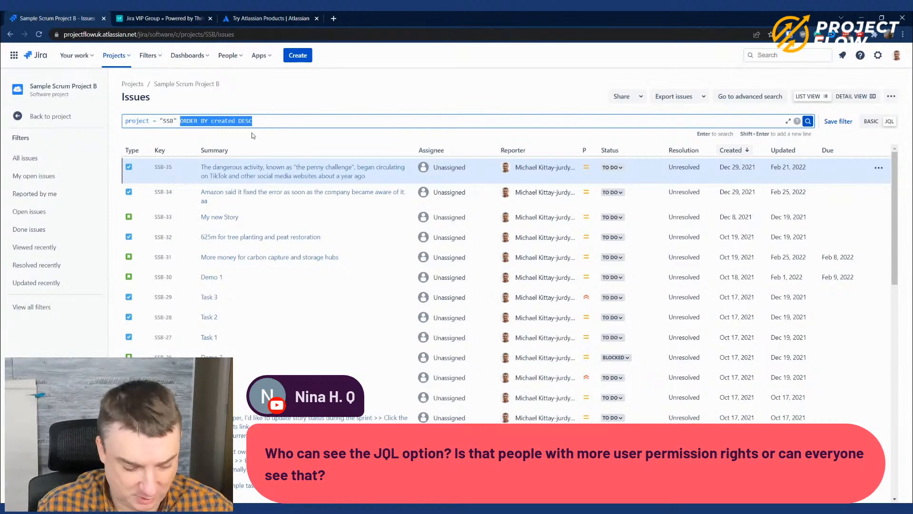
text(and)
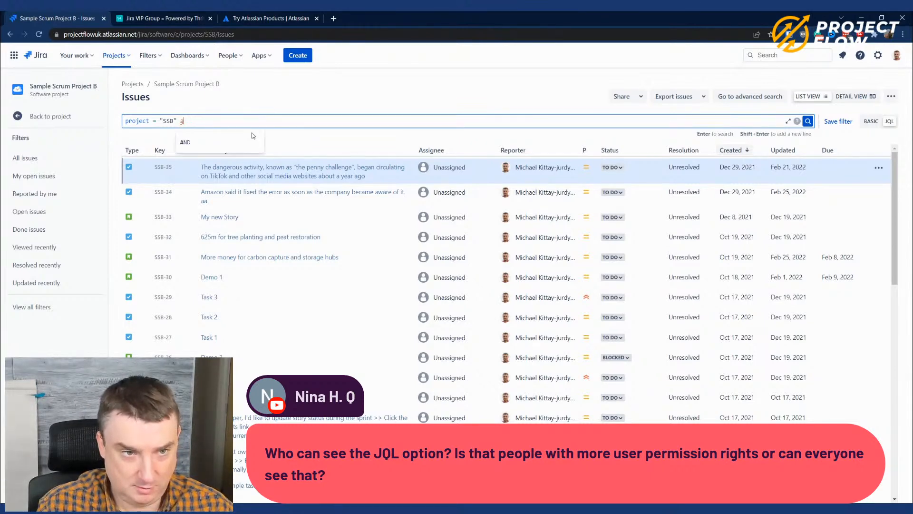
click(252, 138)
text(sp)
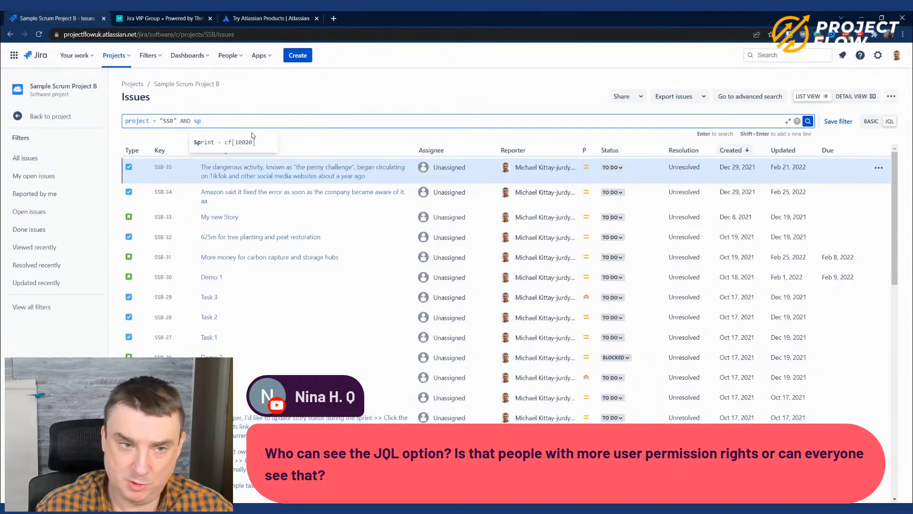
click(253, 136)
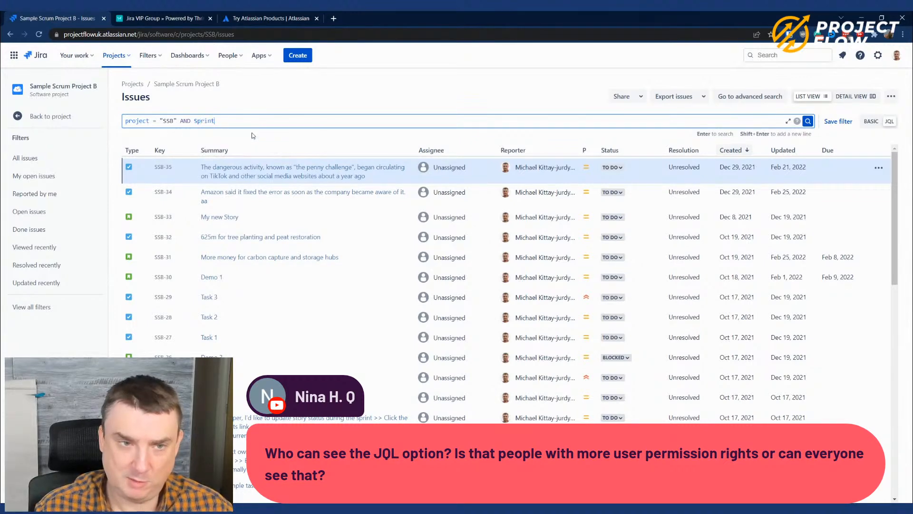
text(=)
key(ctrl+v)
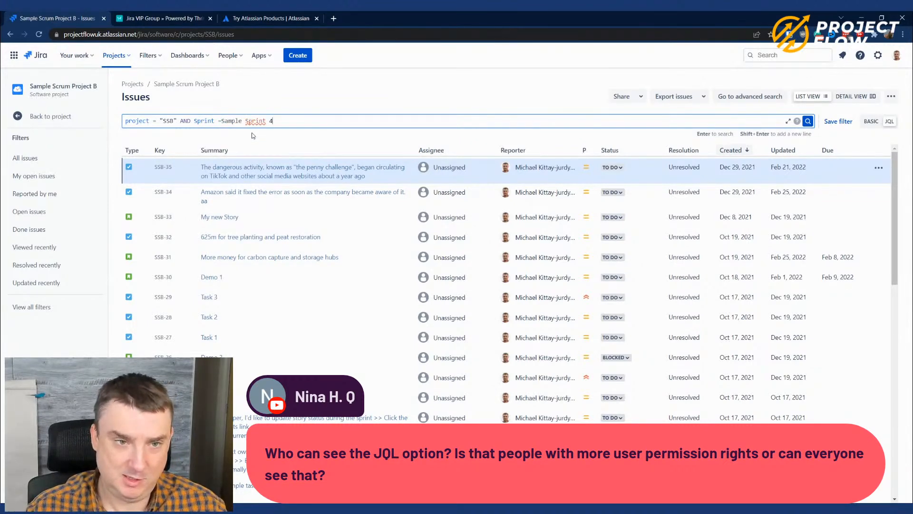
key(ctrl+Left)
key(ctrl+Left)
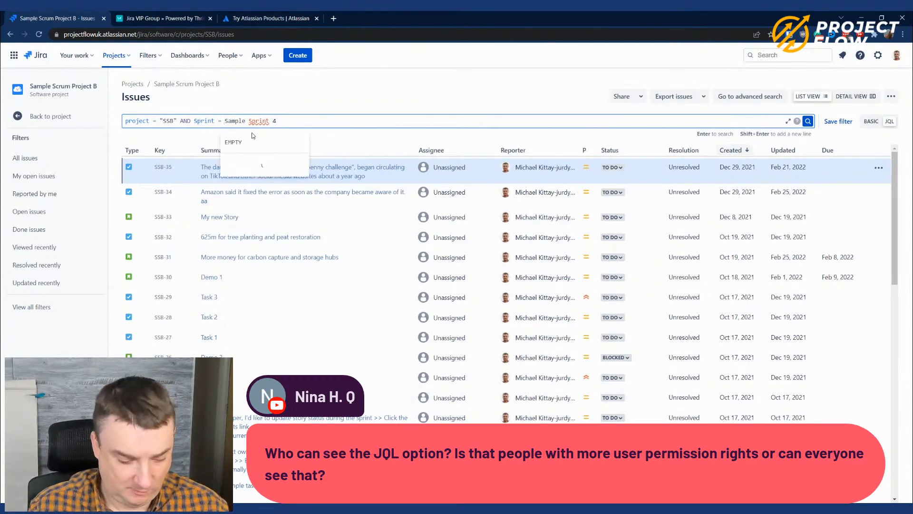
text(")
key(End)
text(")
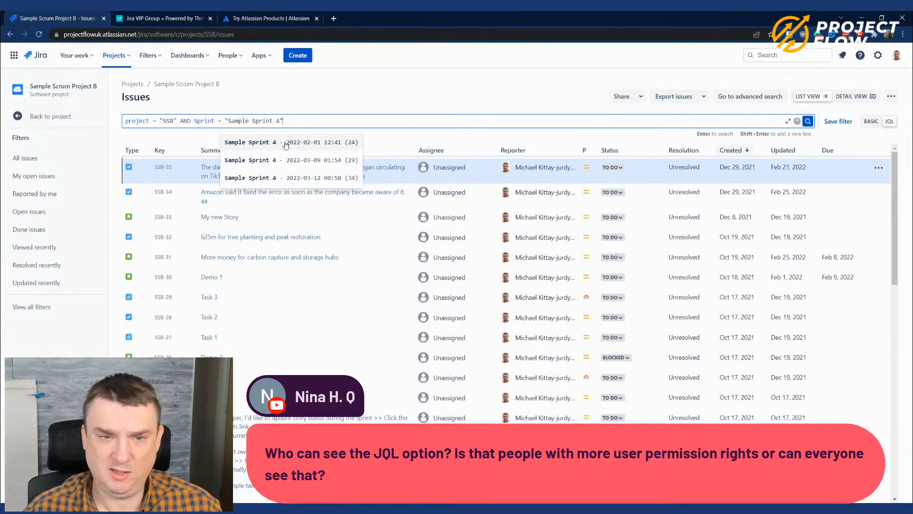
click(286, 143)
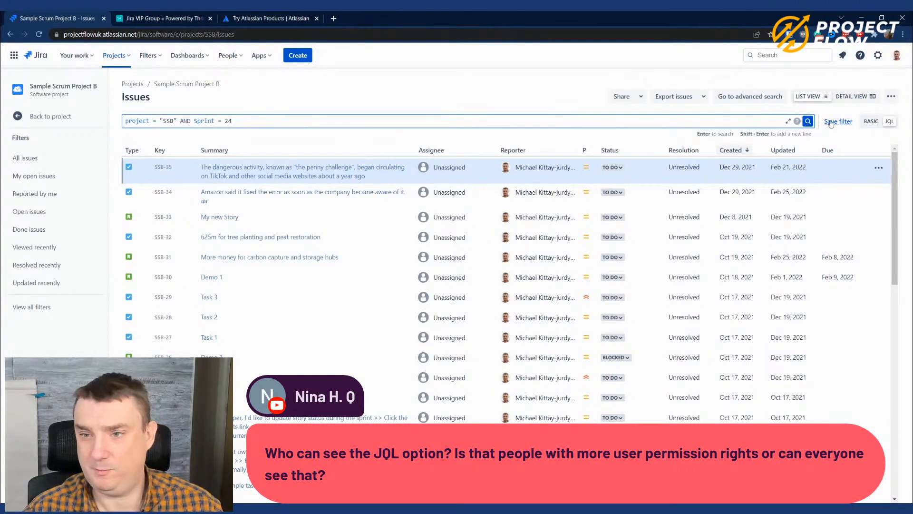
- Run the sprint query and order the resulting issues by issue key
click(808, 120)
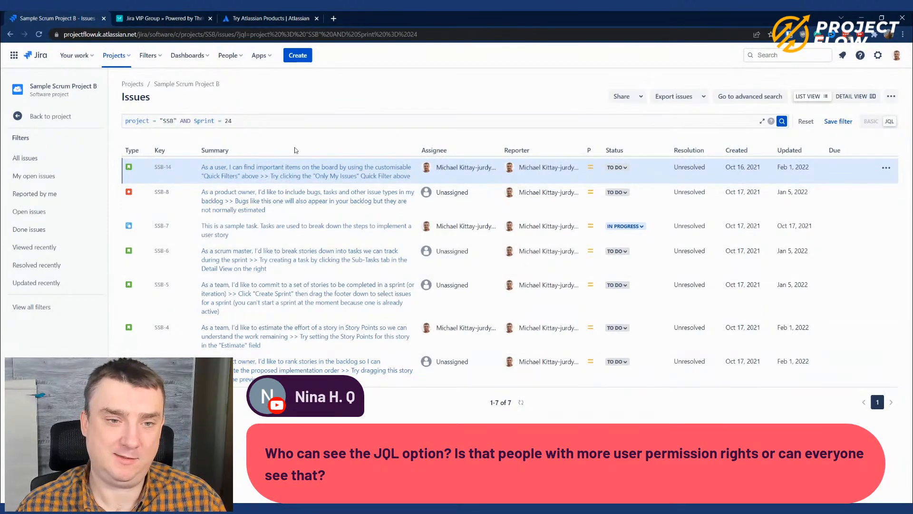
click(265, 125)
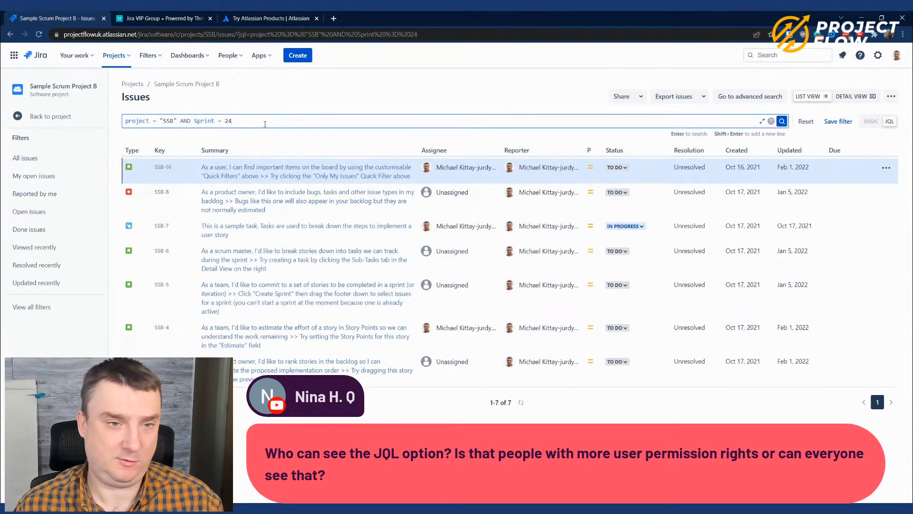
click(159, 150)
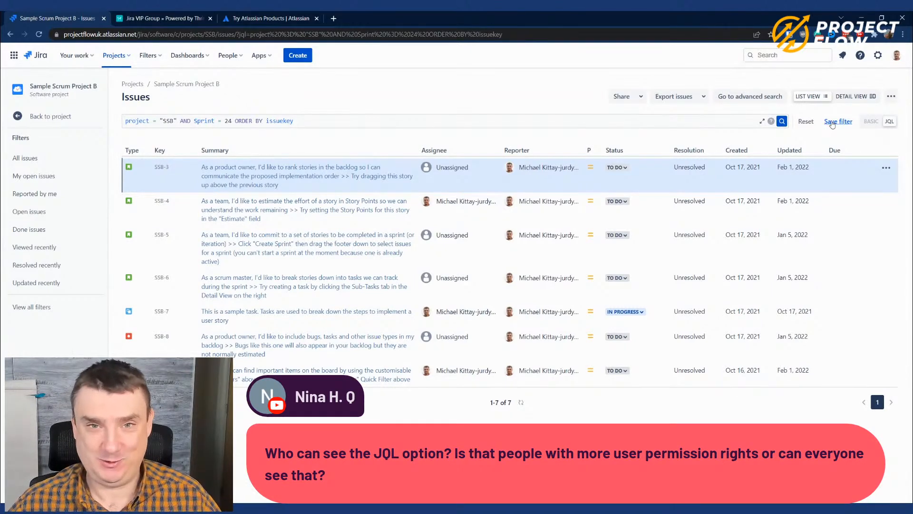
- Save the current query as a private filter named "SSB Sprint 4 all issues"
click(148, 55)
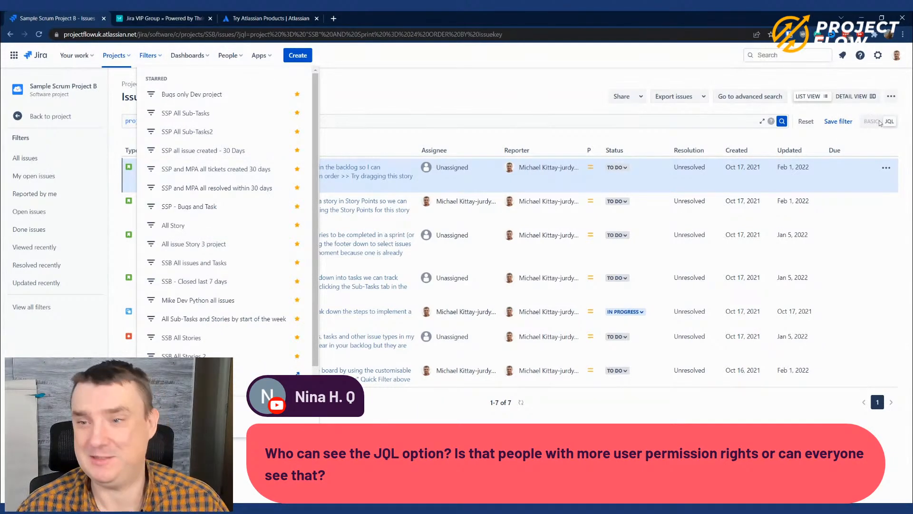
click(840, 123)
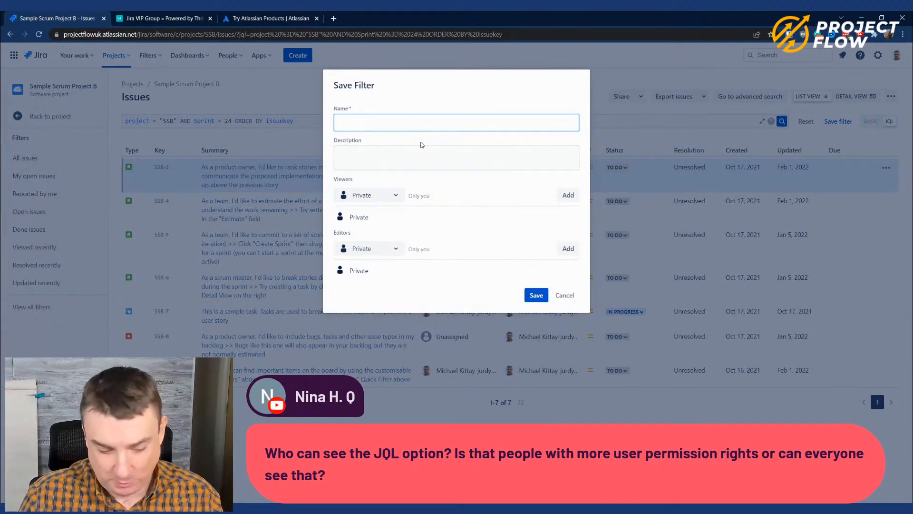
text(sdfsdf)
key(BackSpace)
key(BackSpace)
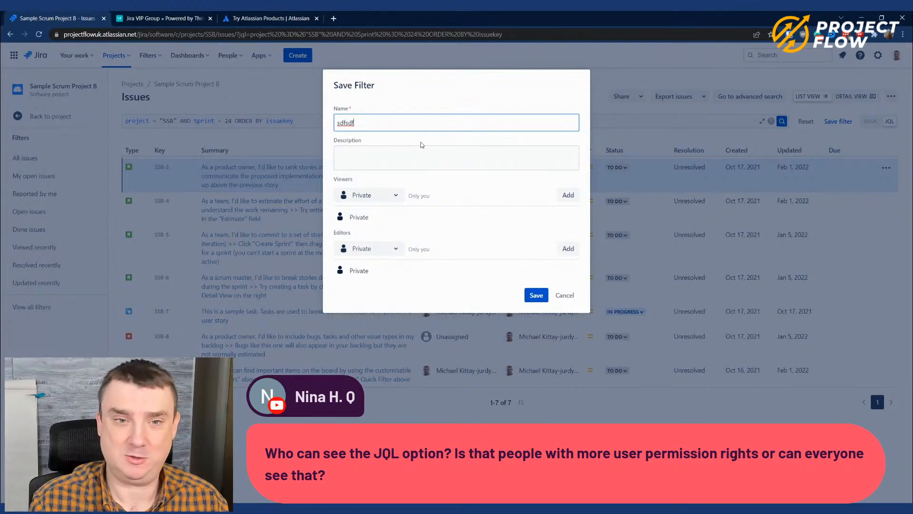
key(BackSpace)
key(BackSpace)
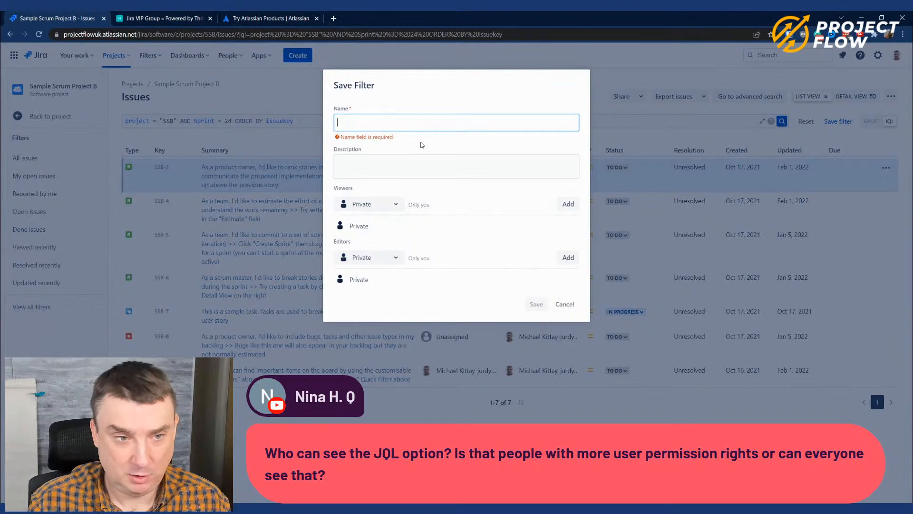
text(SSB Sprint)
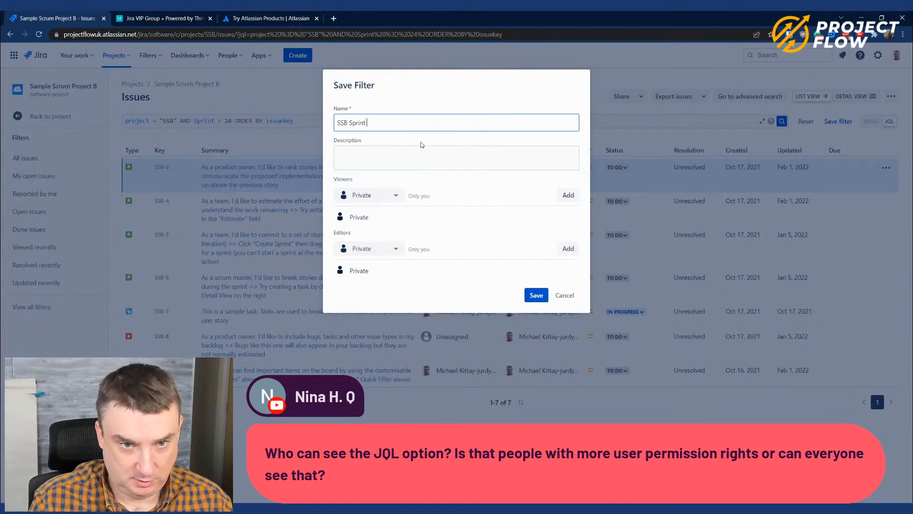
text(sues)
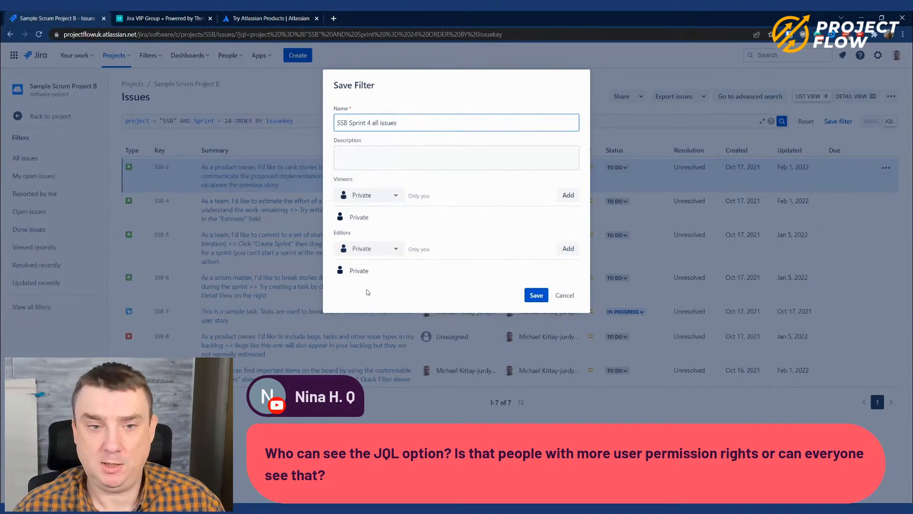
click(536, 296)
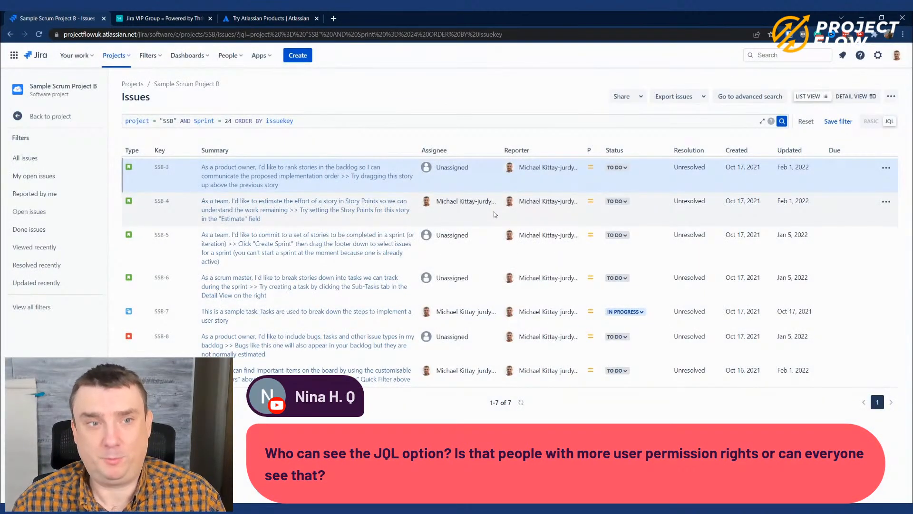
- Select the entire JQL query text in the search field
drag(294, 120, 118, 118)
triple_click(345, 121)
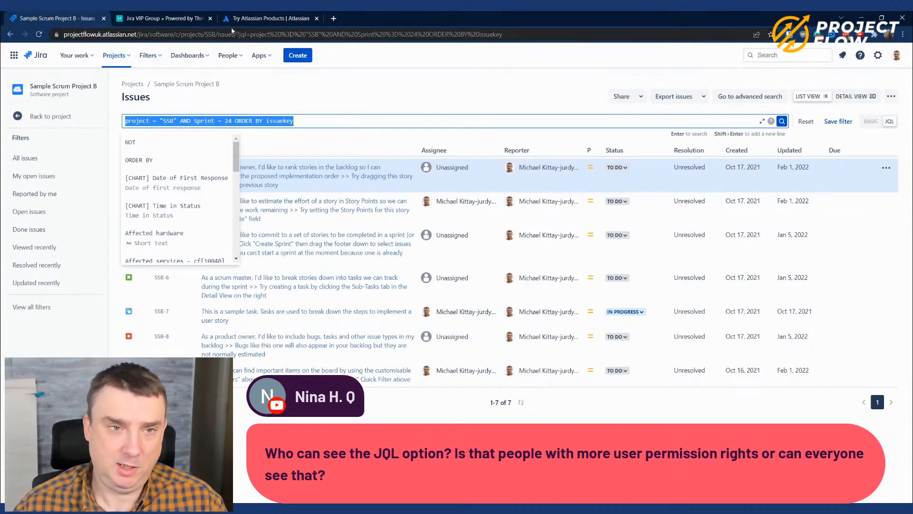
- Open Confluence in a new browser tab and go to the Sample Scrum Project space
click(14, 55)
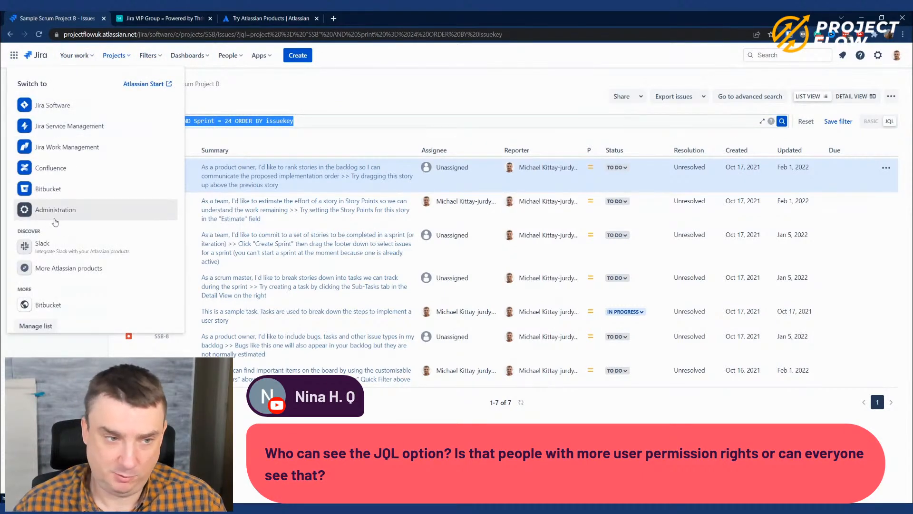
right_click(55, 168)
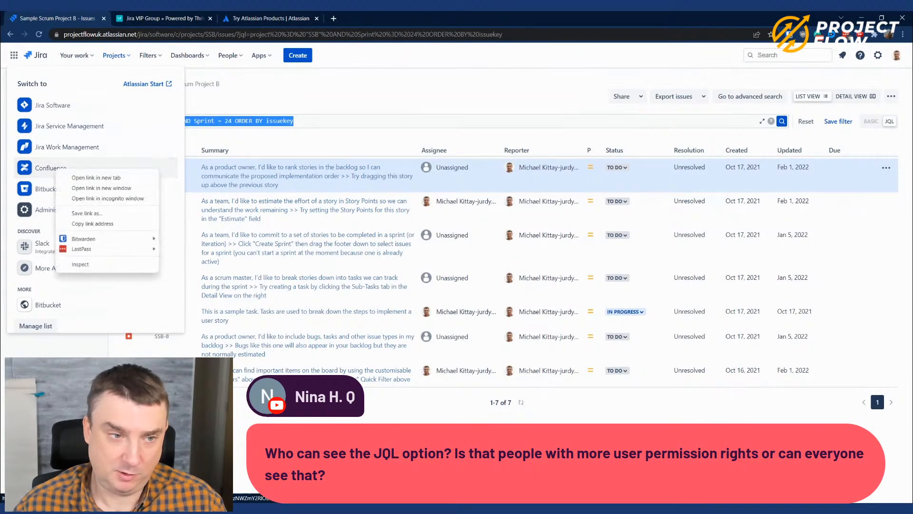
click(72, 175)
click(127, 23)
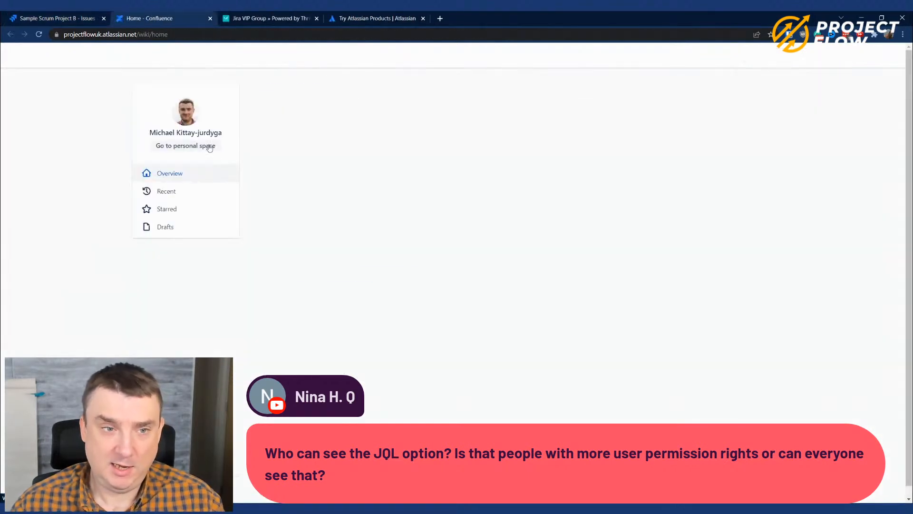
click(160, 70)
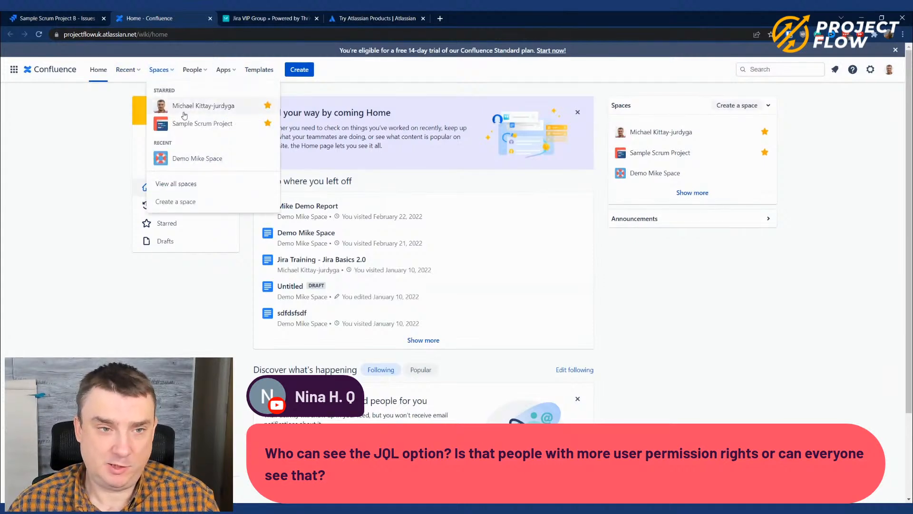
click(195, 129)
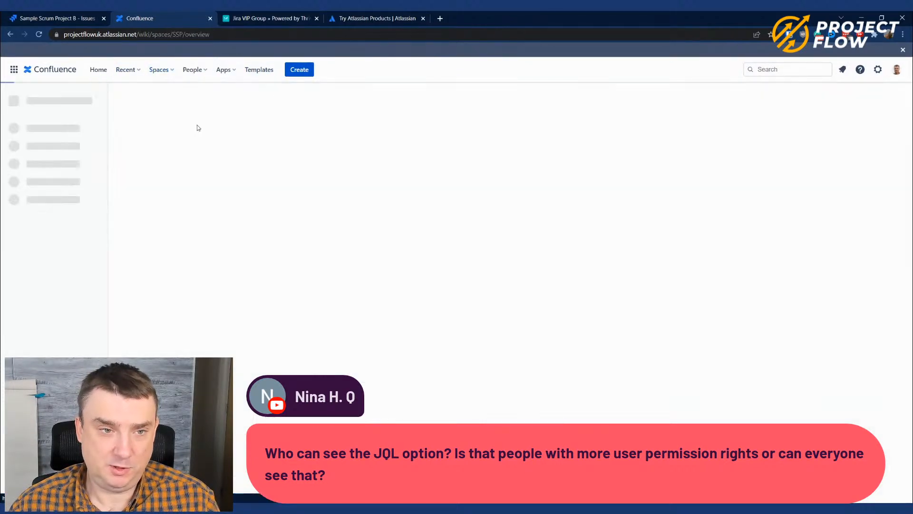
- Create a new page in the Sample Scrum Project space and title it "Demo Sprint Page"
click(299, 70)
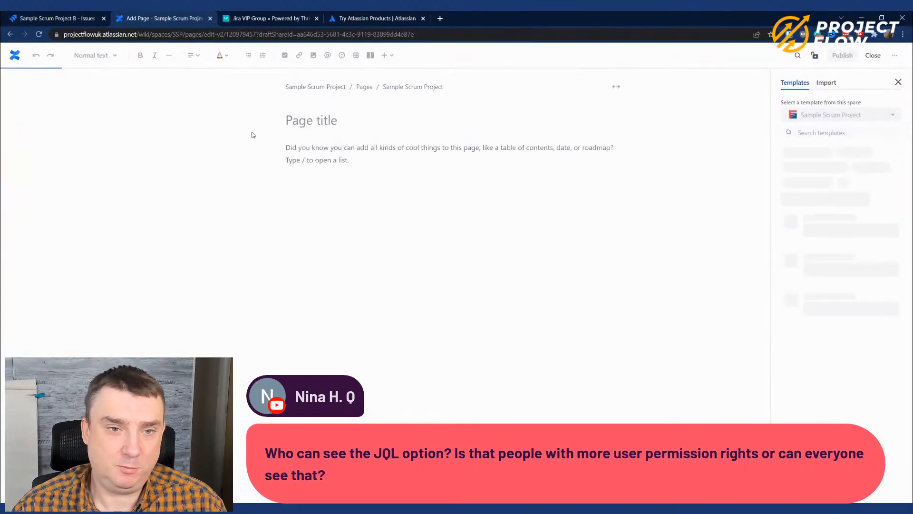
text(Dem)
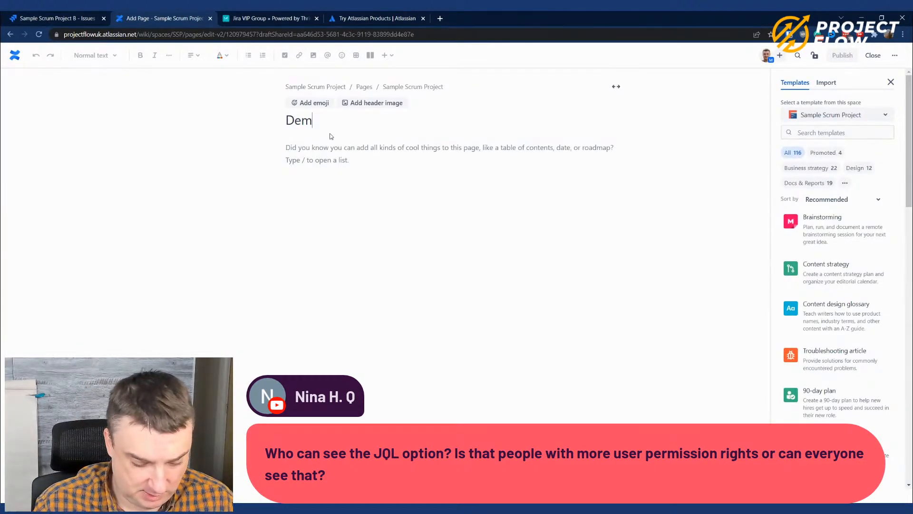
text(o Sprint Page)
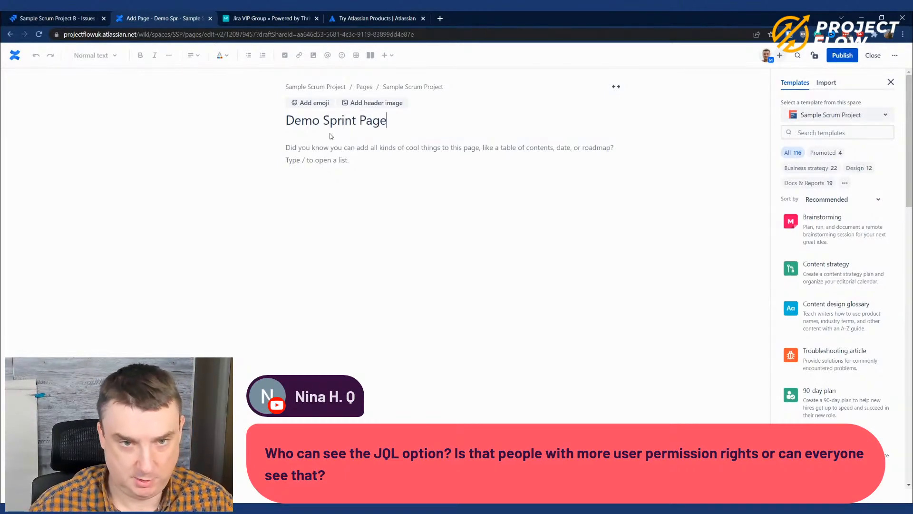
key(Return)
- Copy the web address of the Jira sprint search and paste it into the body of the Demo Sprint Page as an issue table
click(57, 18)
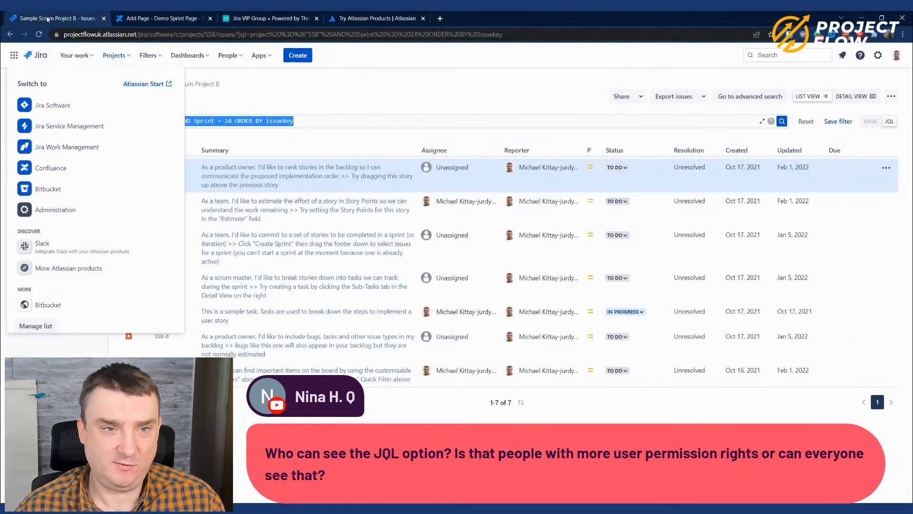
click(228, 35)
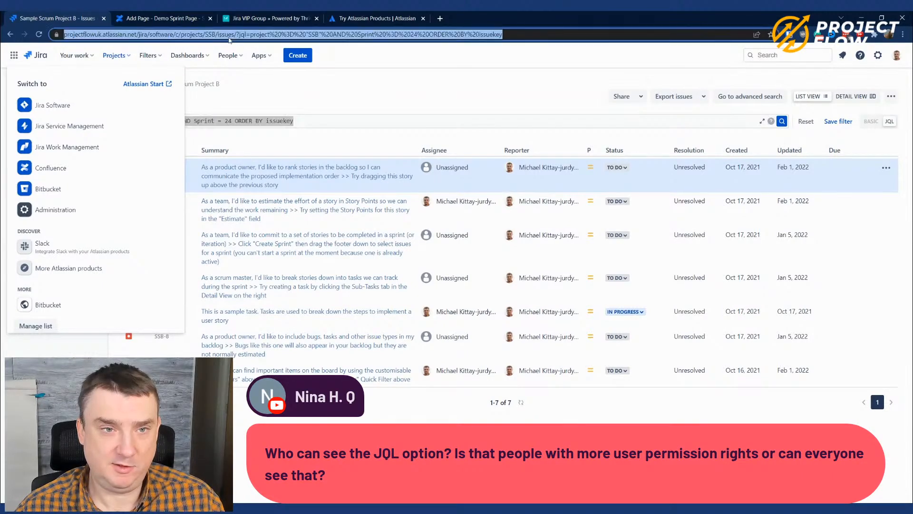
click(336, 96)
click(130, 36)
click(154, 19)
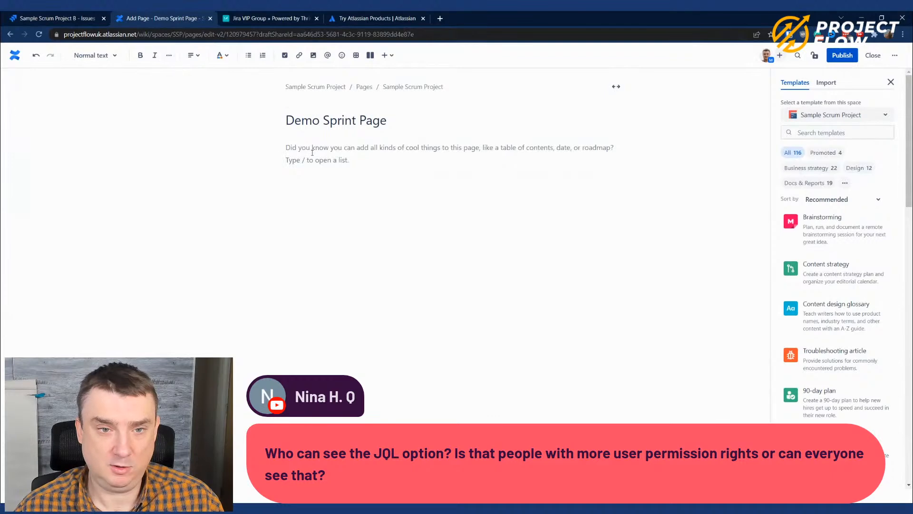
key(ctrl+v)
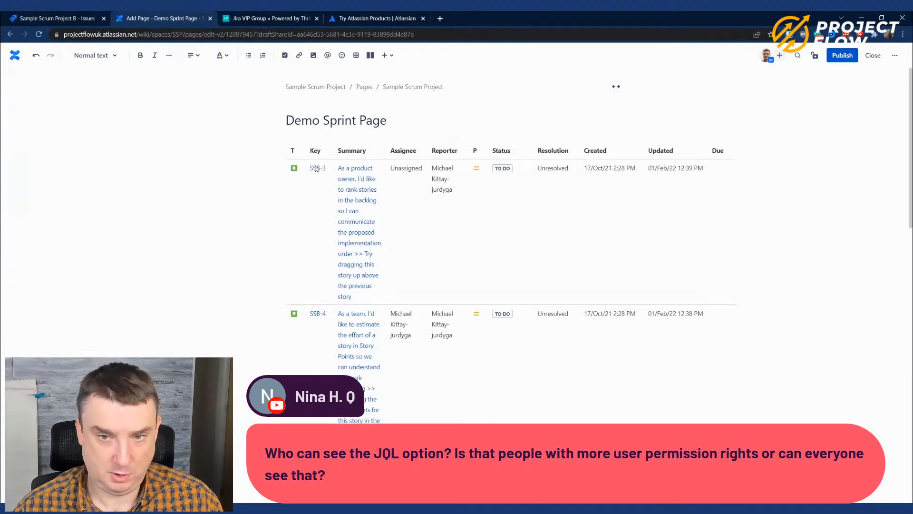
scroll(316, 169, down, 15)
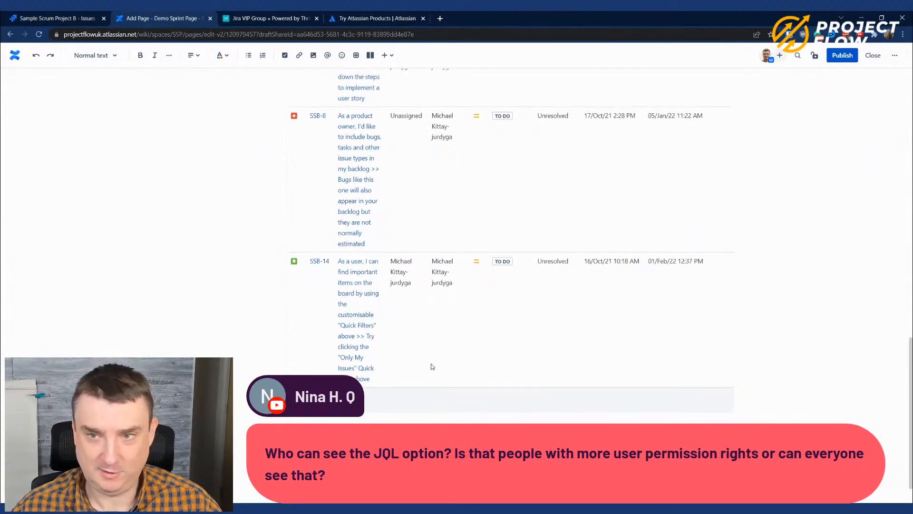
scroll(471, 245, up, 6)
scroll(452, 238, up, 10)
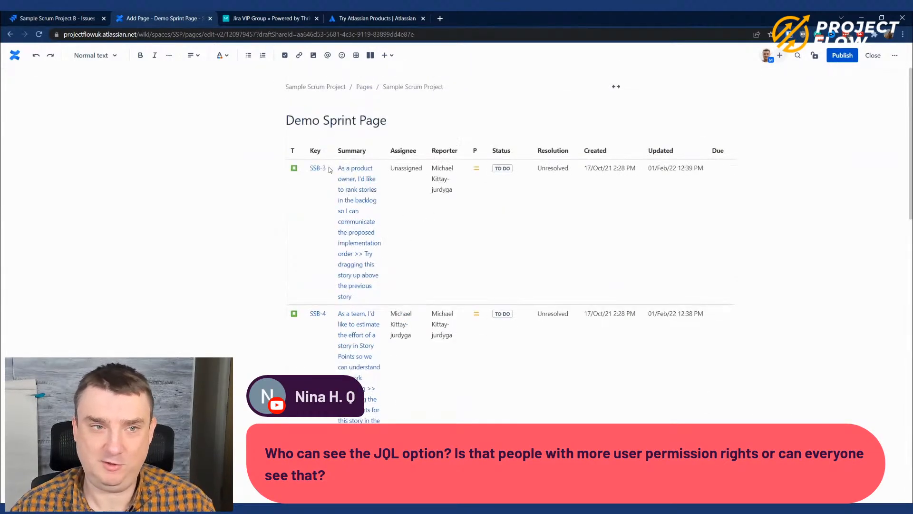
- Copy the Jira sprint search's web address once more and return to the Confluence page draft
click(53, 18)
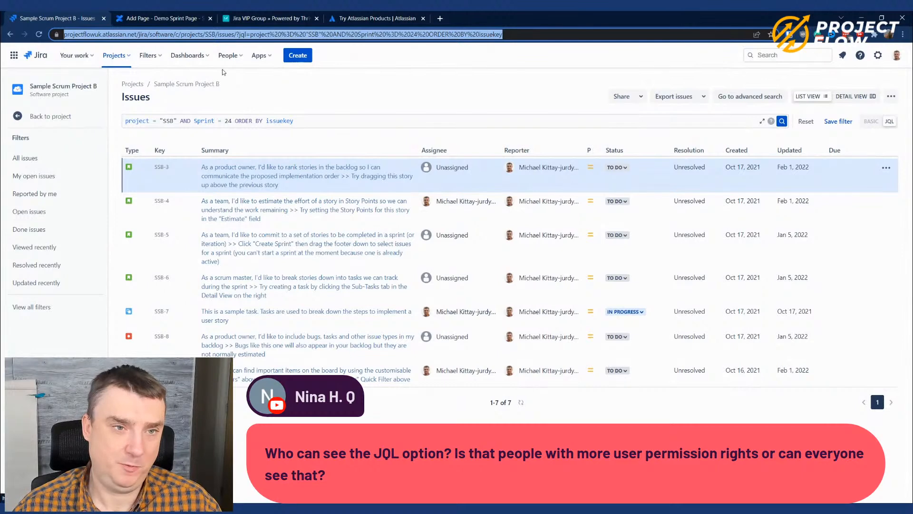
right_click(182, 34)
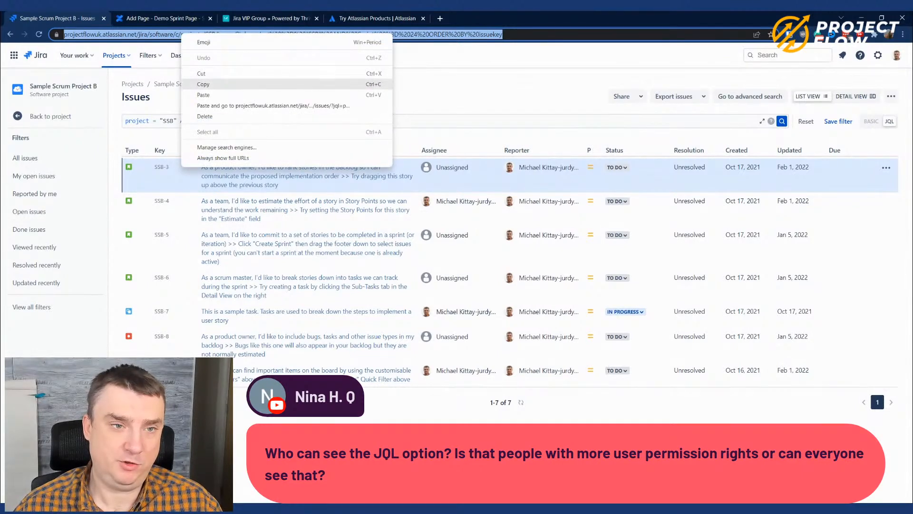
click(219, 88)
click(164, 19)
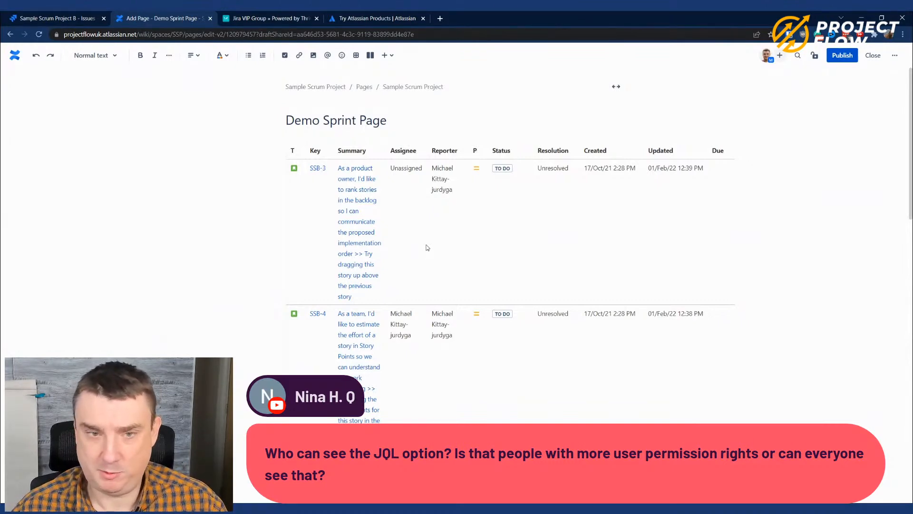
- Return to the Jira issue search and open the JQL syntax help in a new browser tab
click(66, 19)
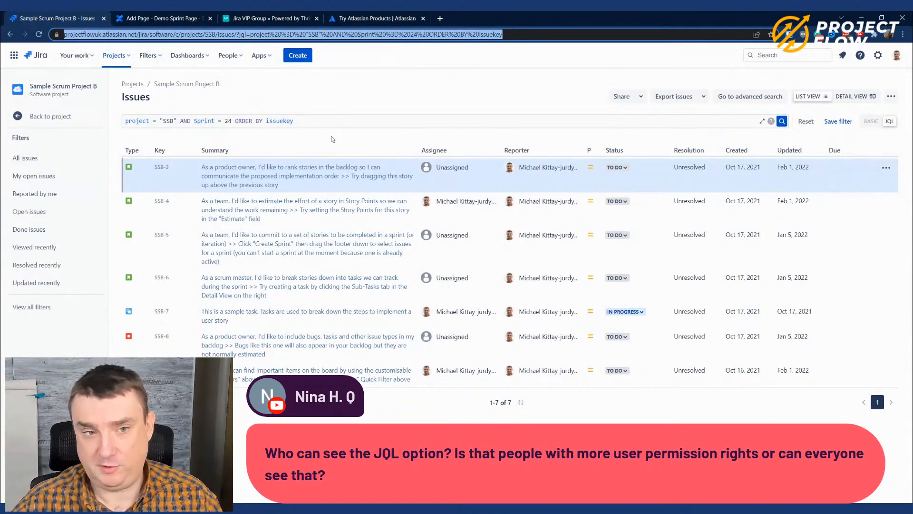
triple_click(309, 123)
click(312, 123)
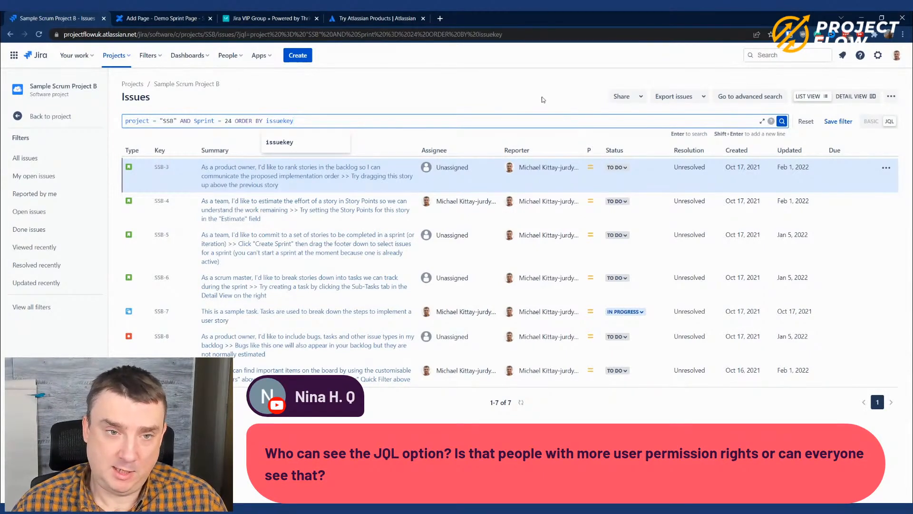
click(782, 122)
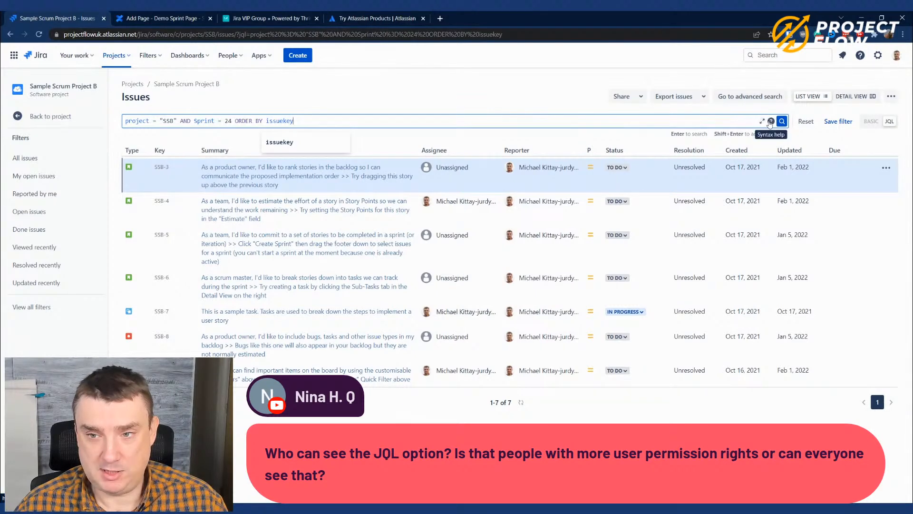
right_click(771, 123)
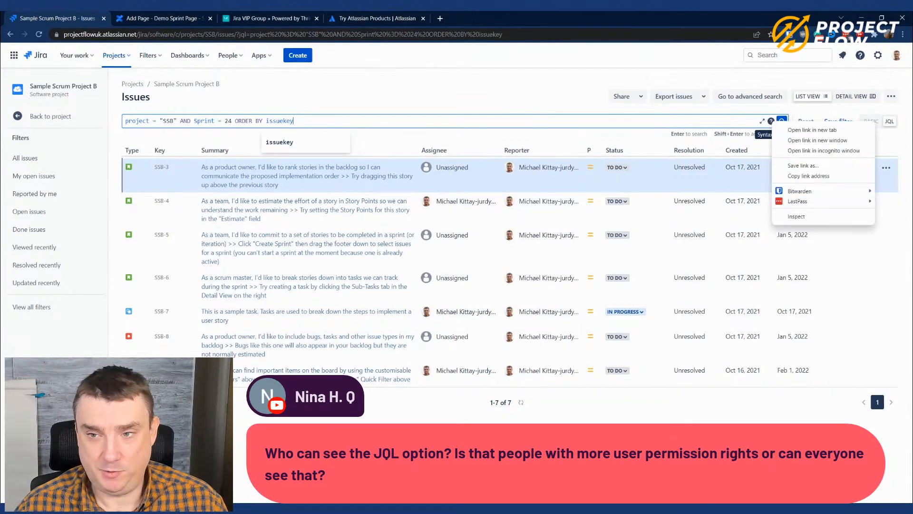
click(808, 129)
click(295, 18)
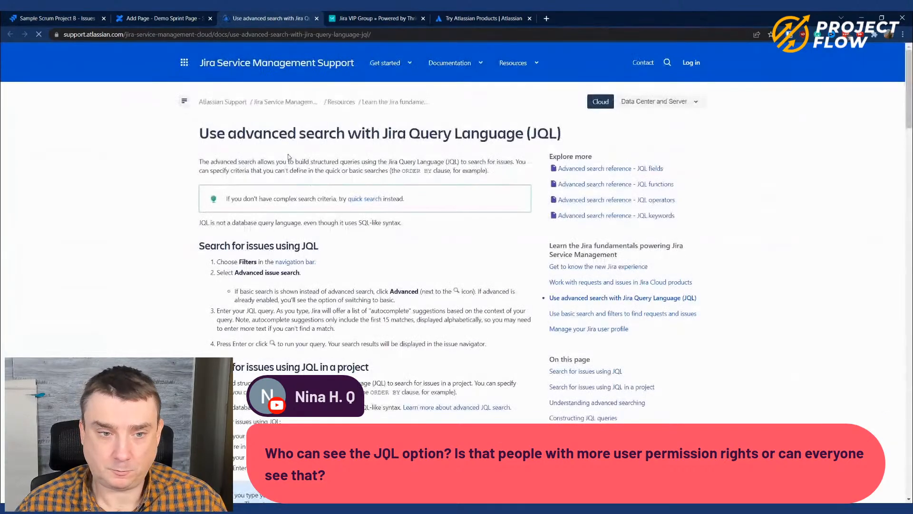
- Read through the JQL advanced search article, including its fields, operators, keywords, functions and troubleshooting sections
scroll(259, 129, down, 5)
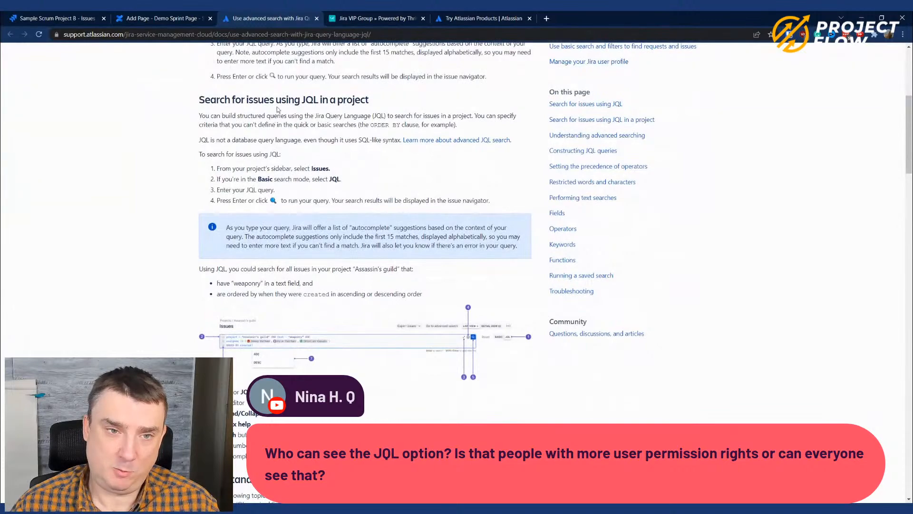
scroll(280, 113, down, 4)
scroll(300, 117, down, 15)
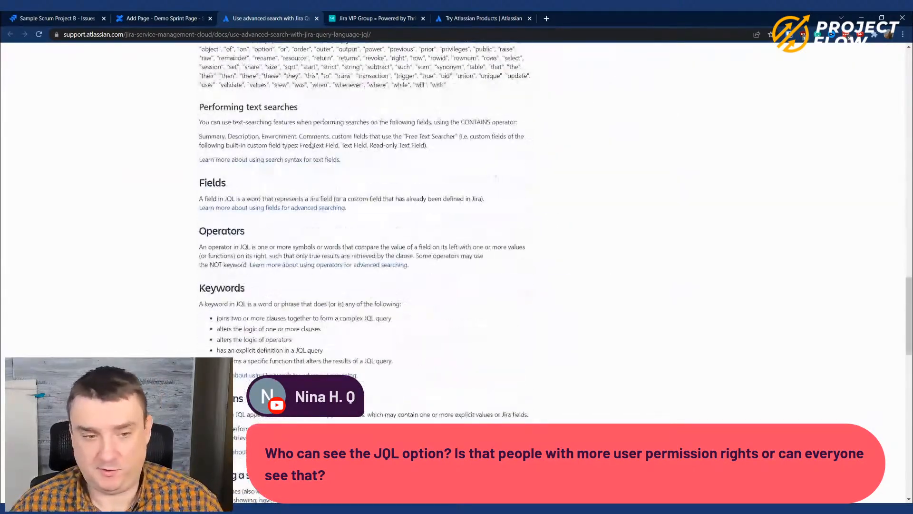
scroll(314, 145, down, 7)
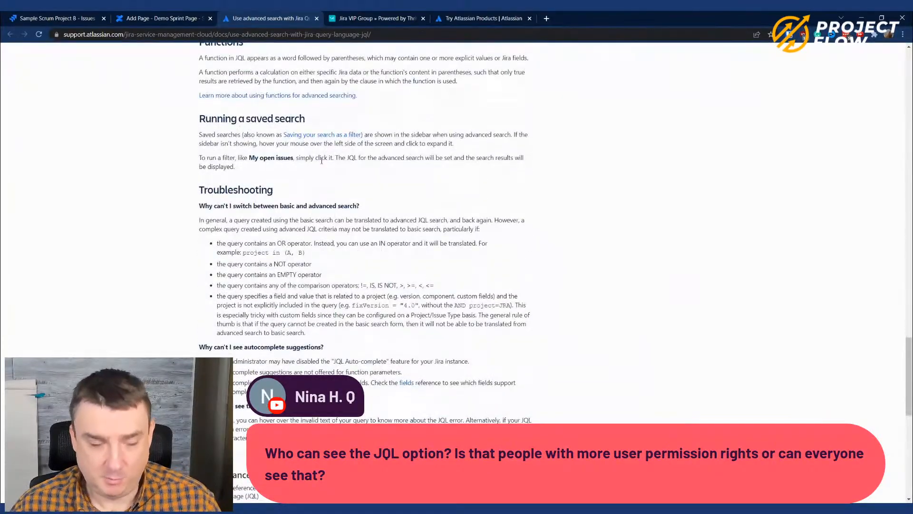
scroll(322, 161, down, 6)
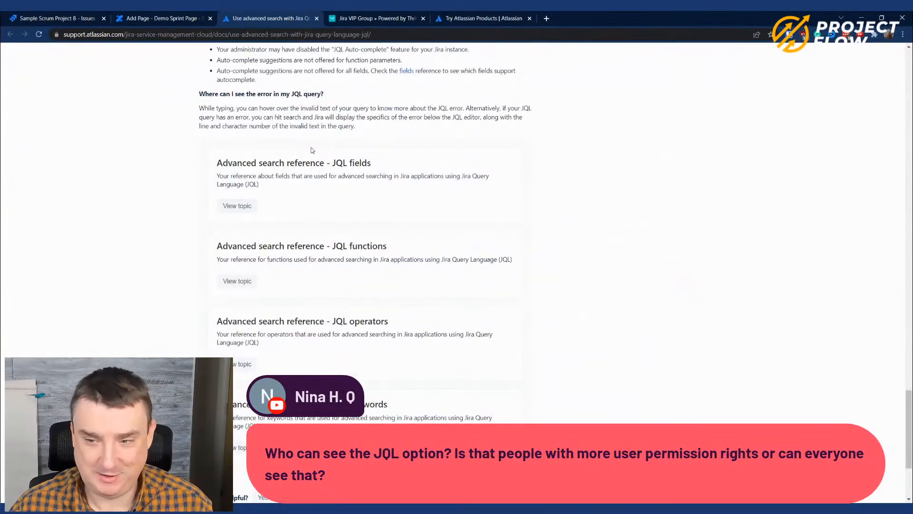
drag(910, 427, 909, 108)
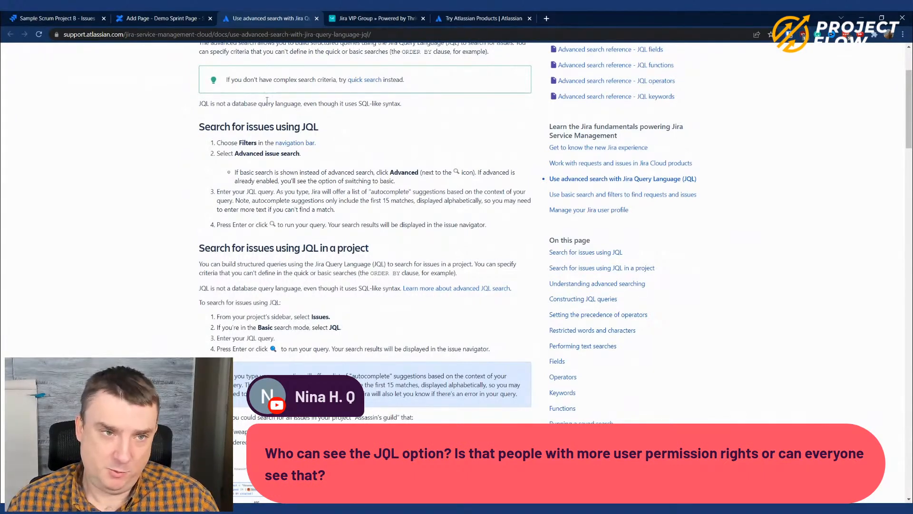
- Open the starred Demo dashboard from Jira in a new browser tab and look over its gadgets
click(169, 18)
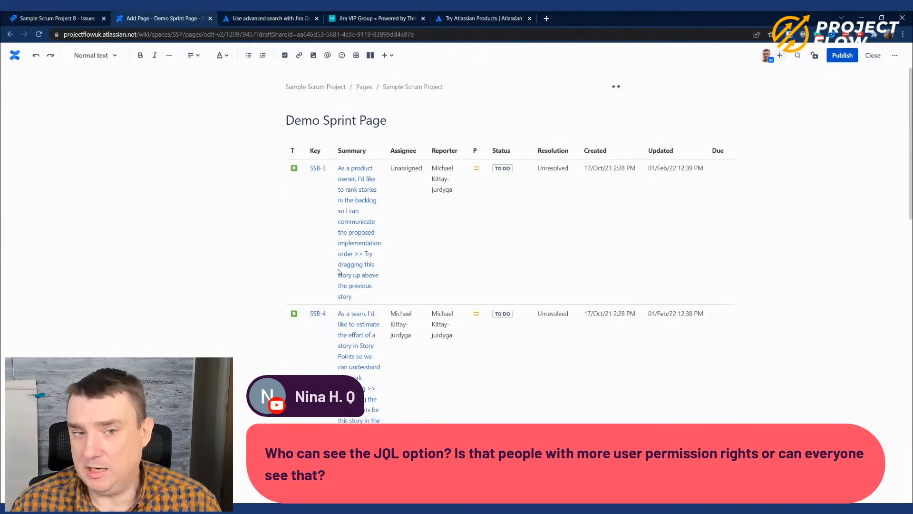
click(53, 15)
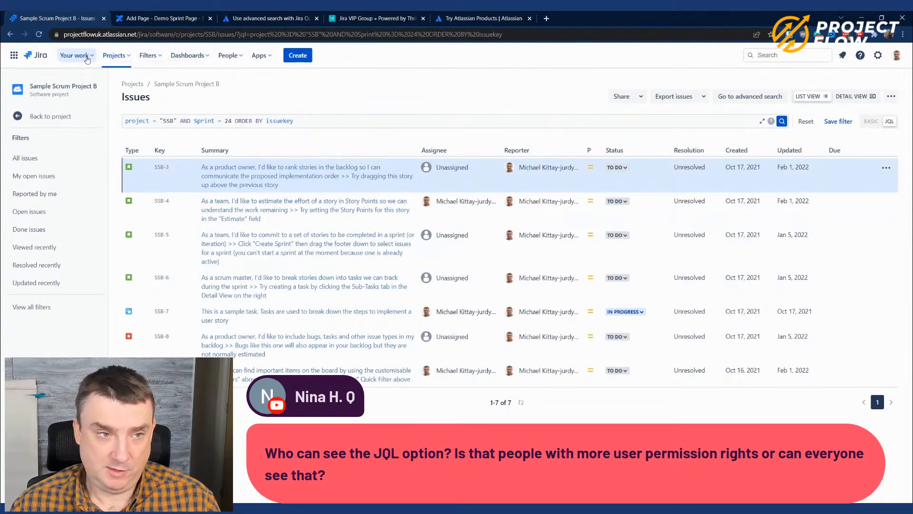
click(179, 60)
right_click(196, 95)
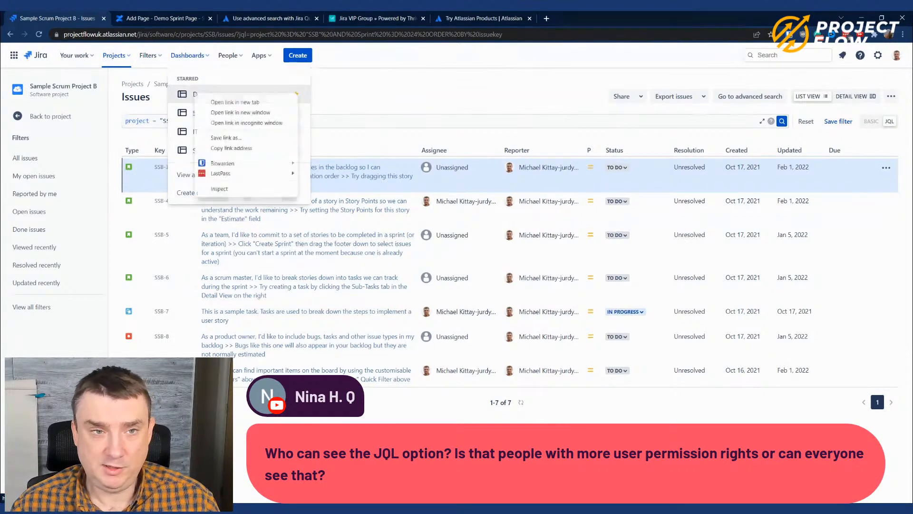
click(231, 105)
click(373, 19)
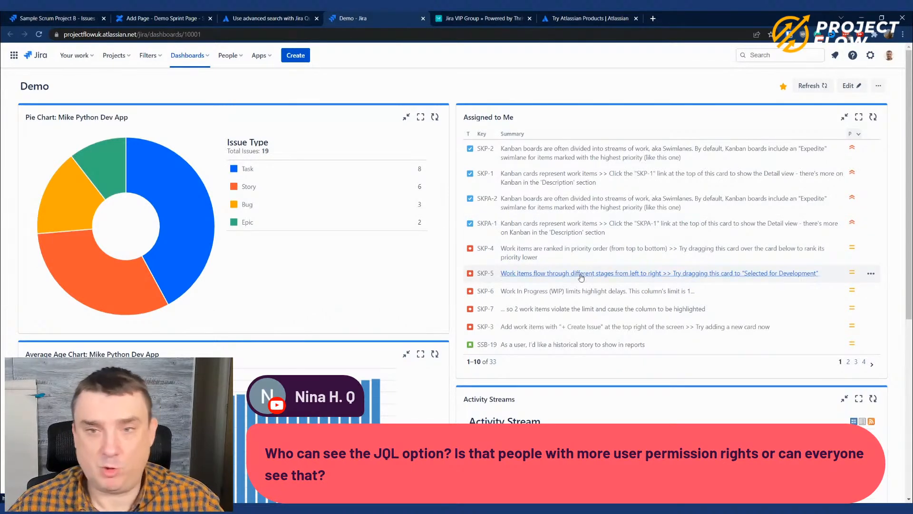
scroll(578, 281, down, 1)
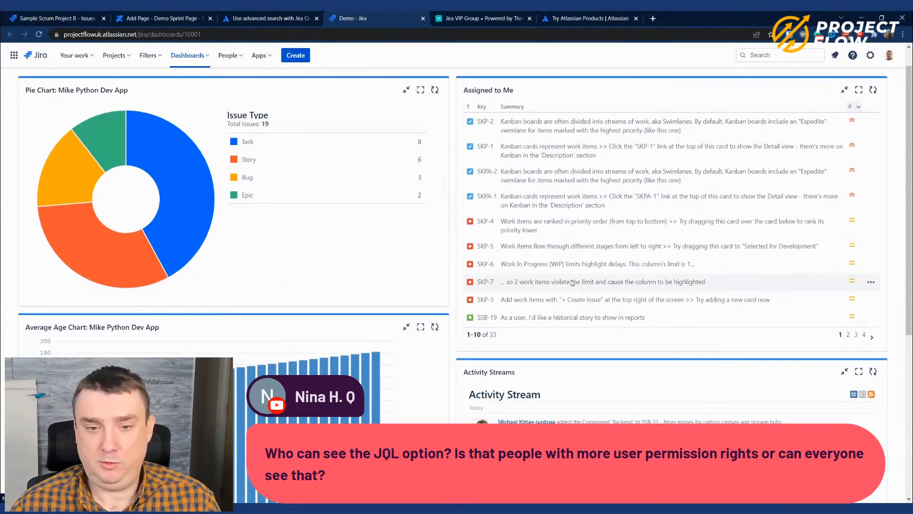
scroll(570, 296, down, 4)
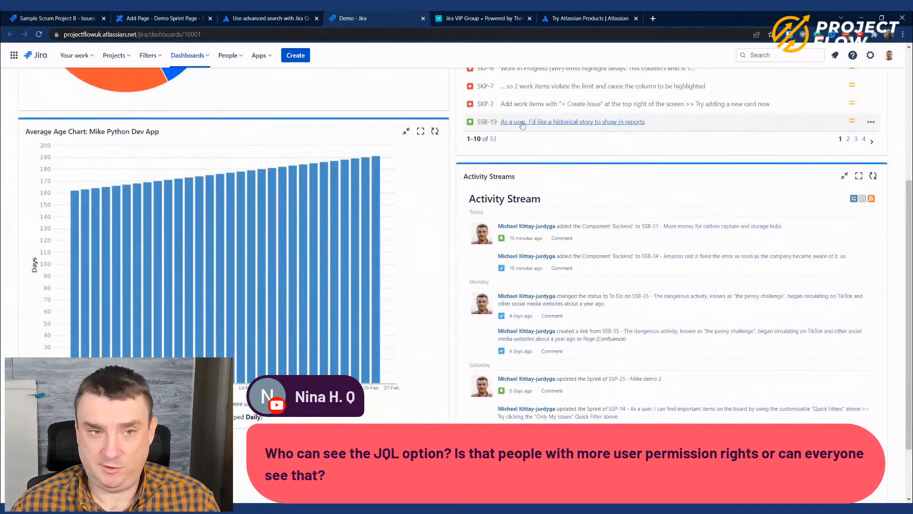
scroll(461, 200, up, 5)
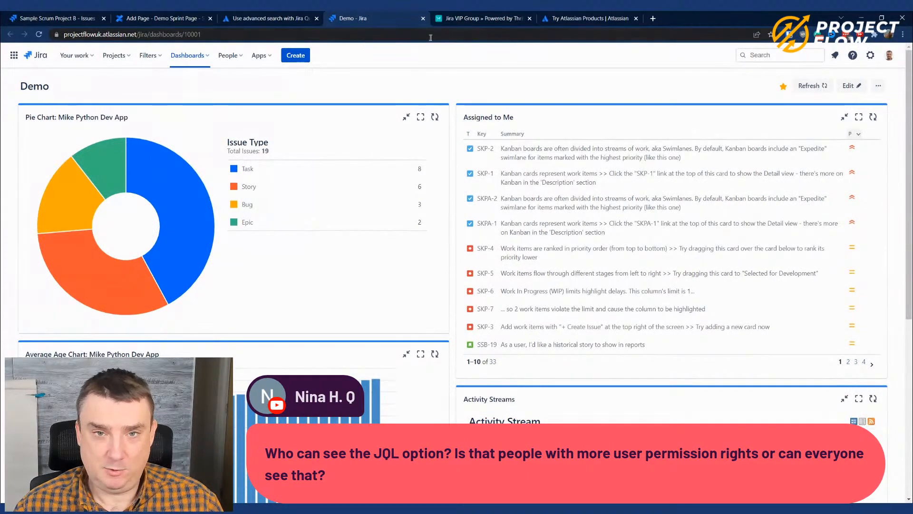
- Switch to the Jira VIP Group browser tab and view the beginning of the training offer page
click(478, 18)
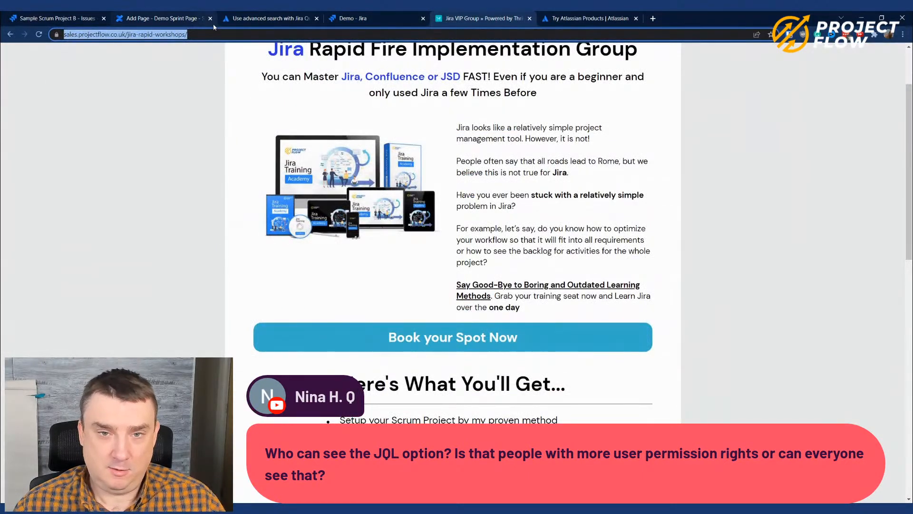
scroll(442, 290, up, 2)
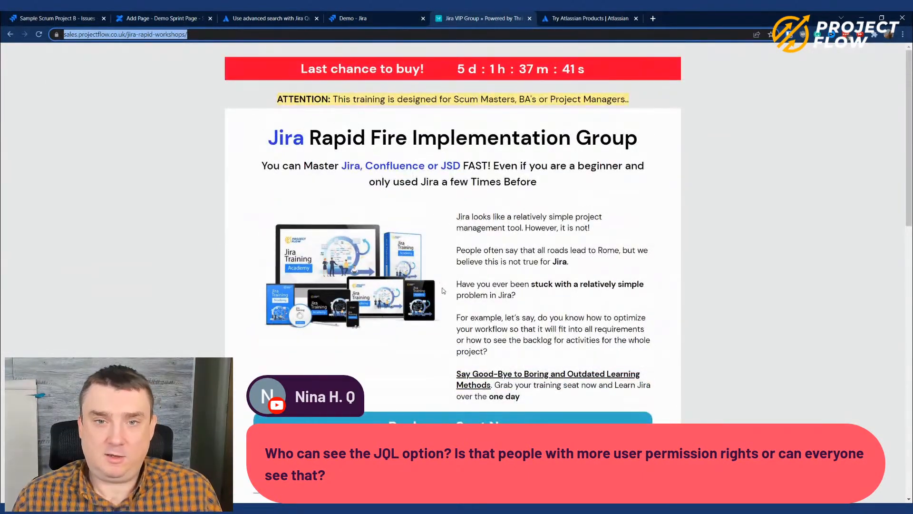